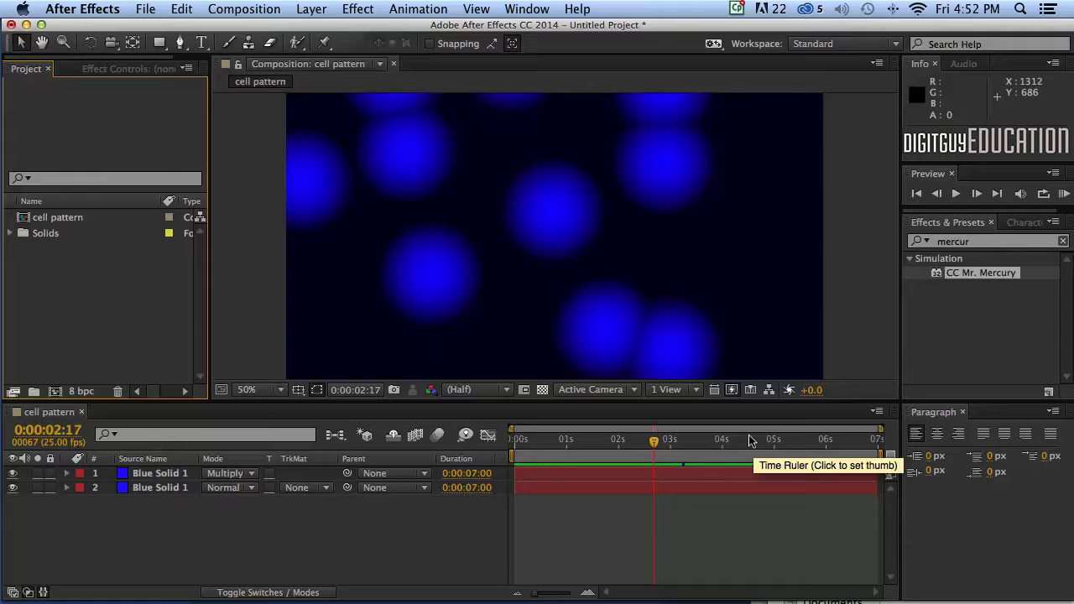
- Create a new 1280×720, seven-second composition named Comp 1
click(754, 474)
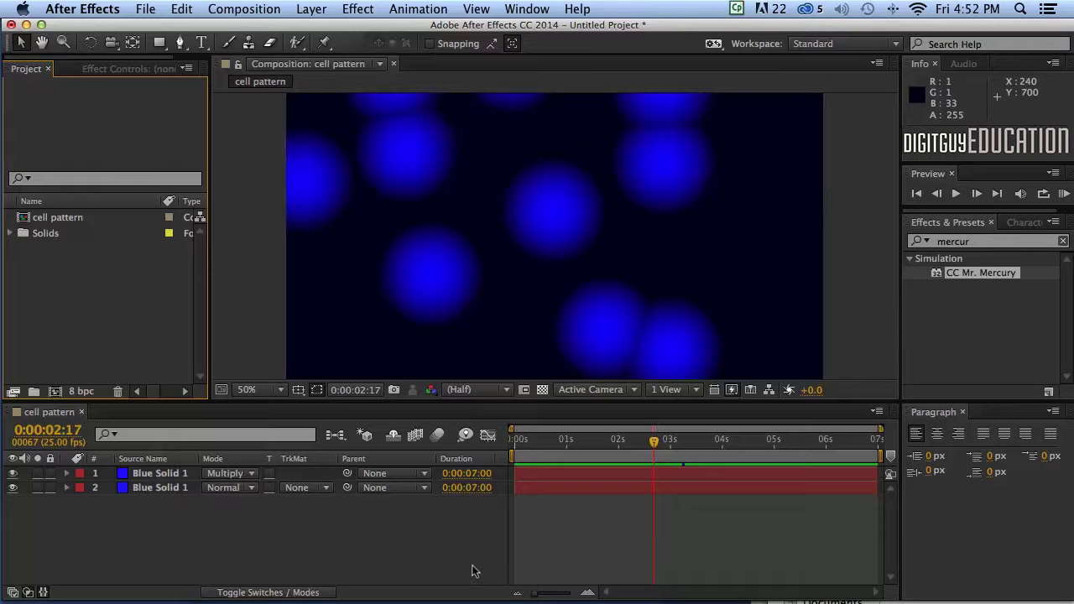
click(315, 562)
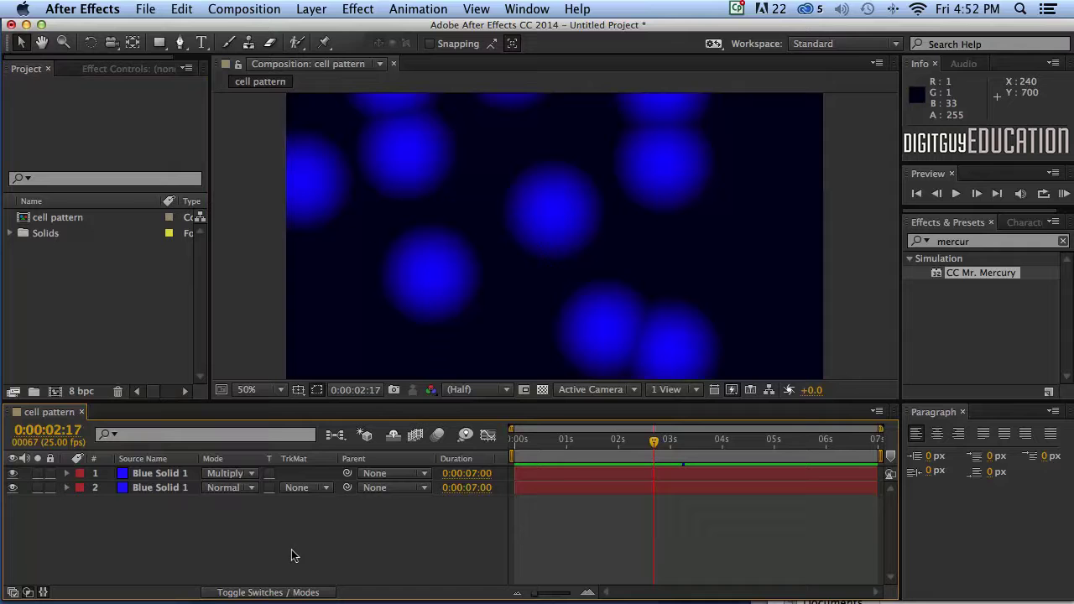
click(96, 286)
key(super+n)
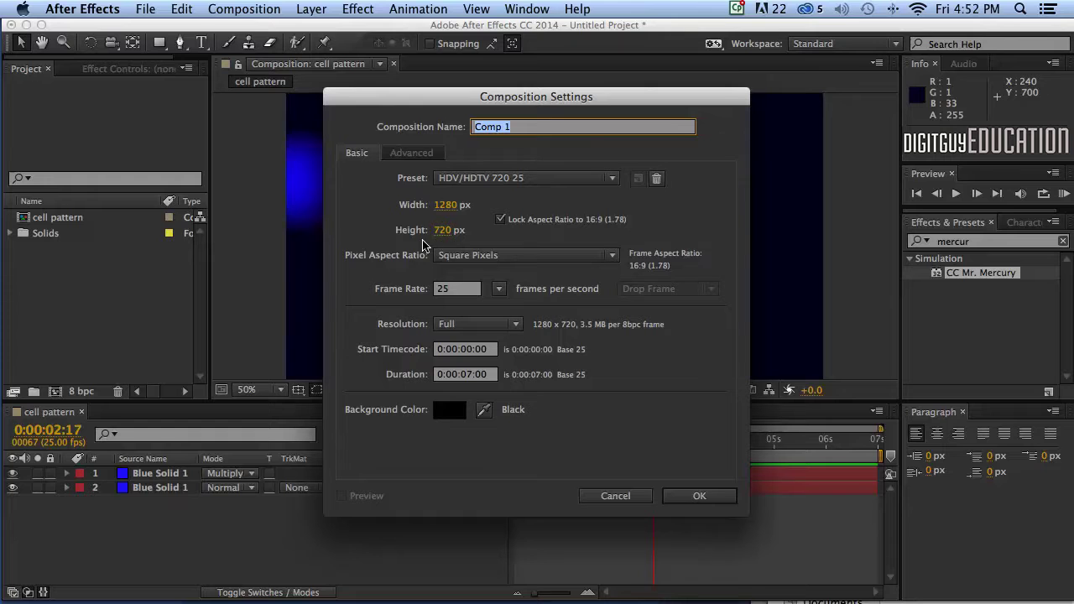
click(701, 496)
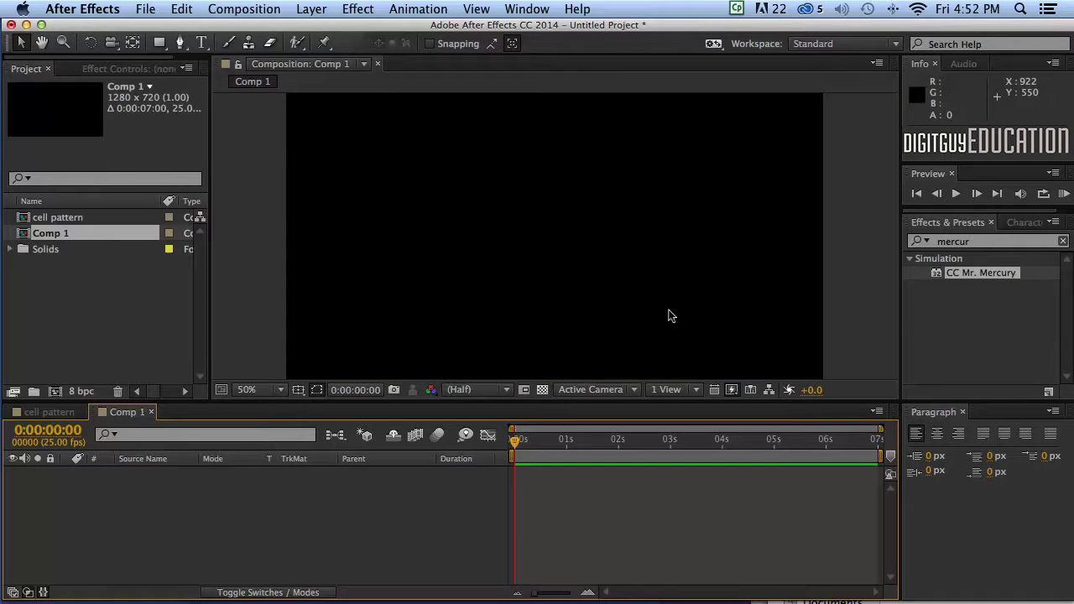
- Add a blue solid at comp size (Blue Solid 3) to Comp 1
key(super+y)
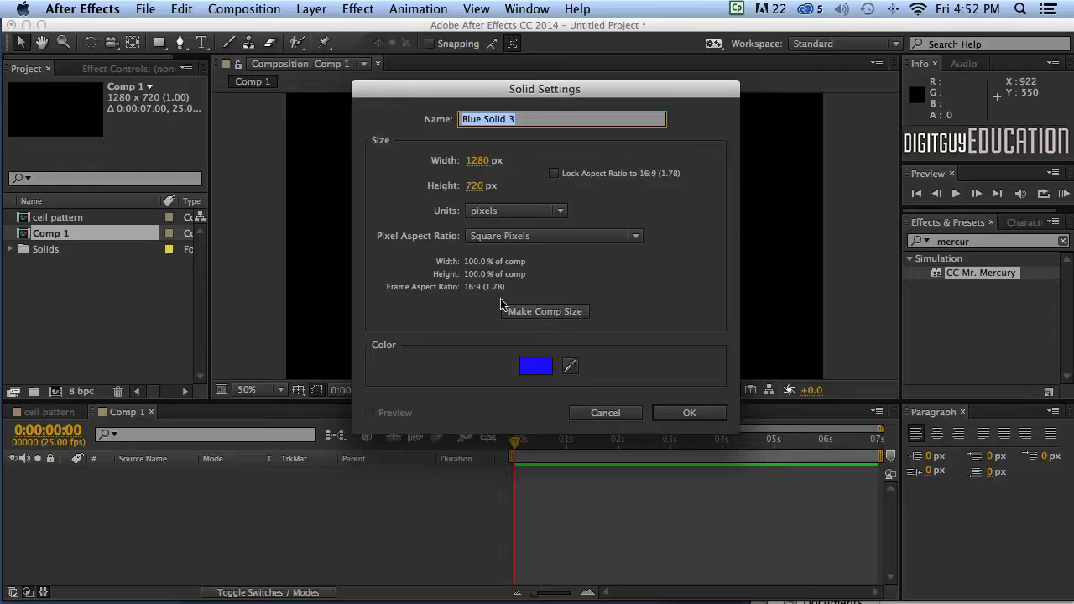
click(547, 315)
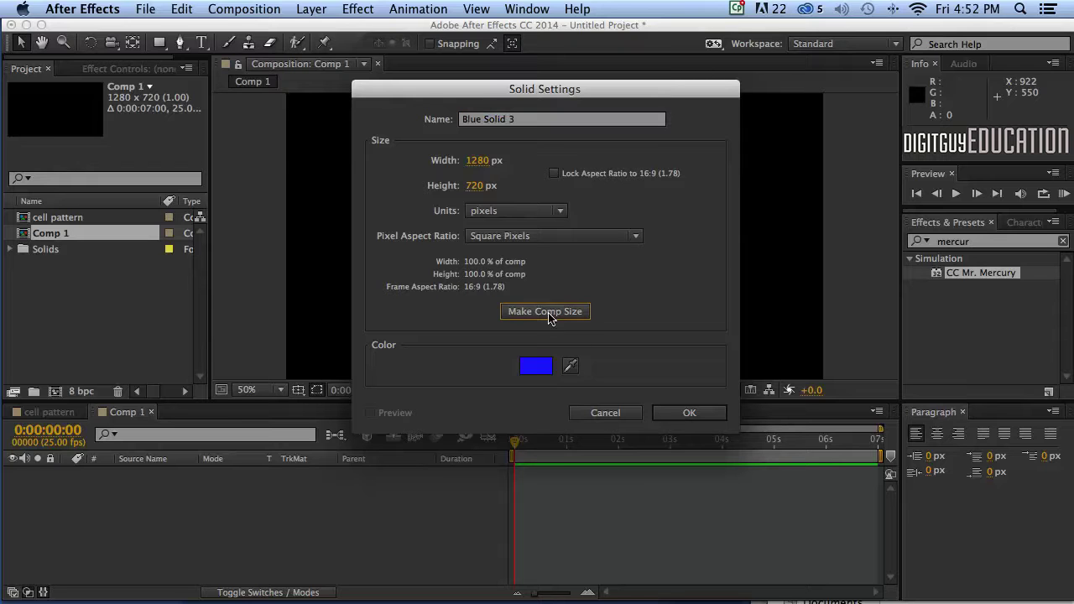
click(689, 412)
click(992, 293)
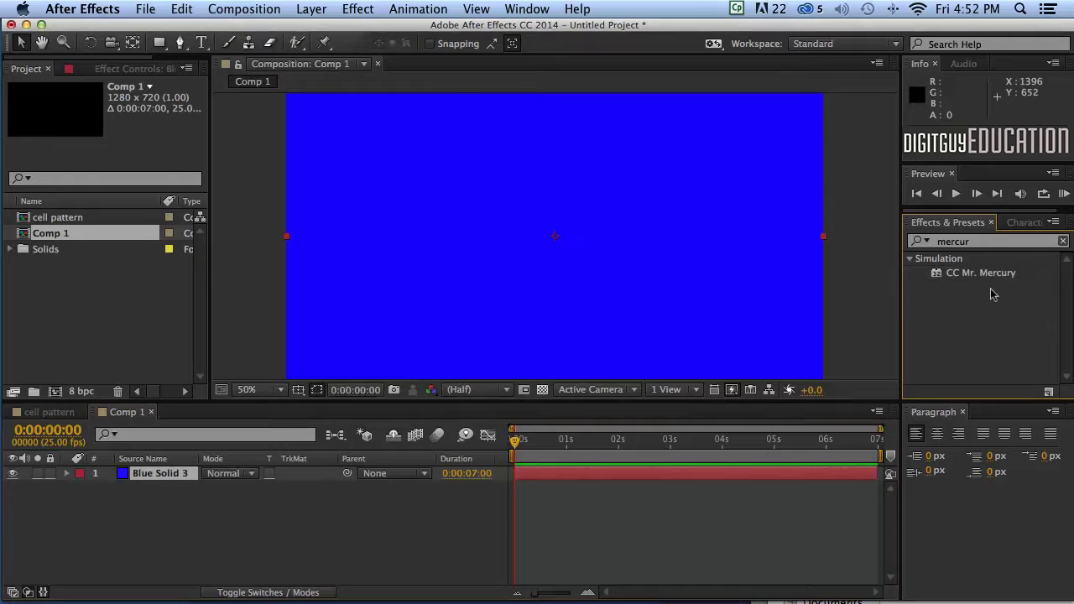
- Search Effects & Presets for 'cc M', apply CC Mr. Mercury to the blue solid, and preview
click(964, 241)
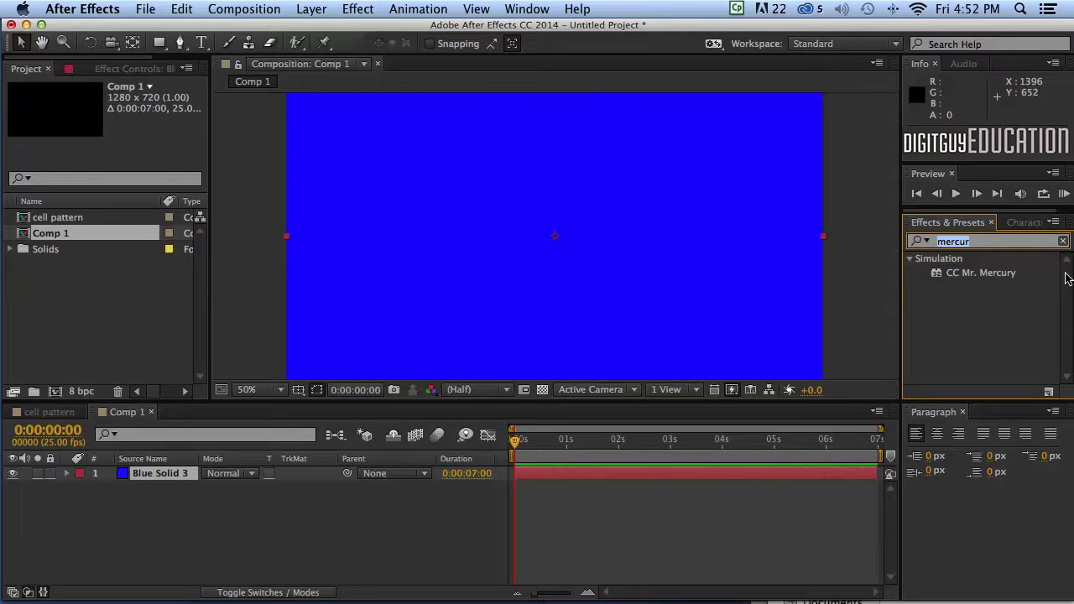
text(cc)
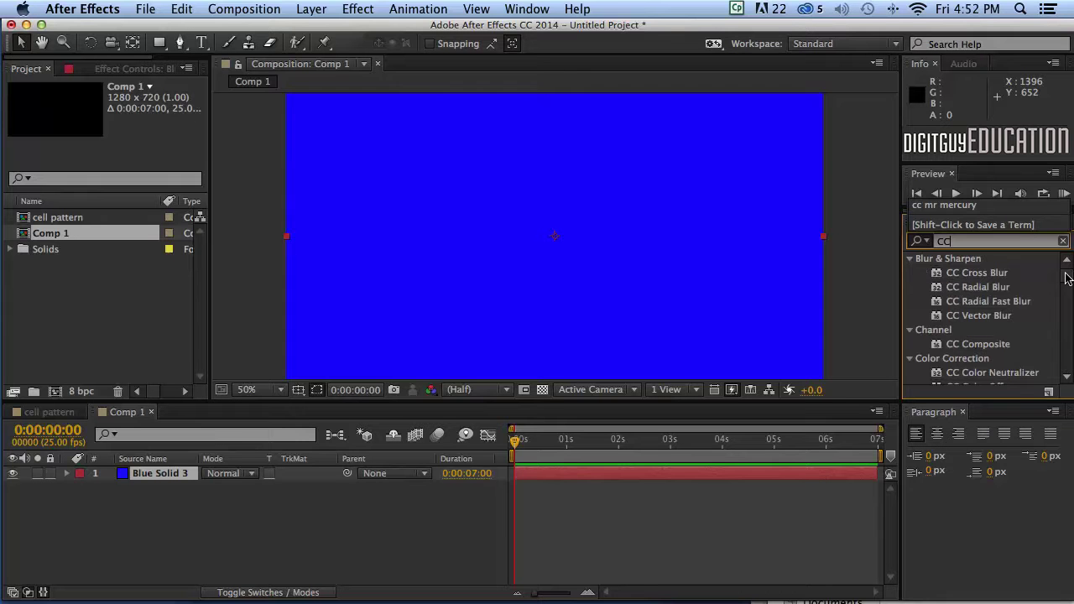
text( Mr)
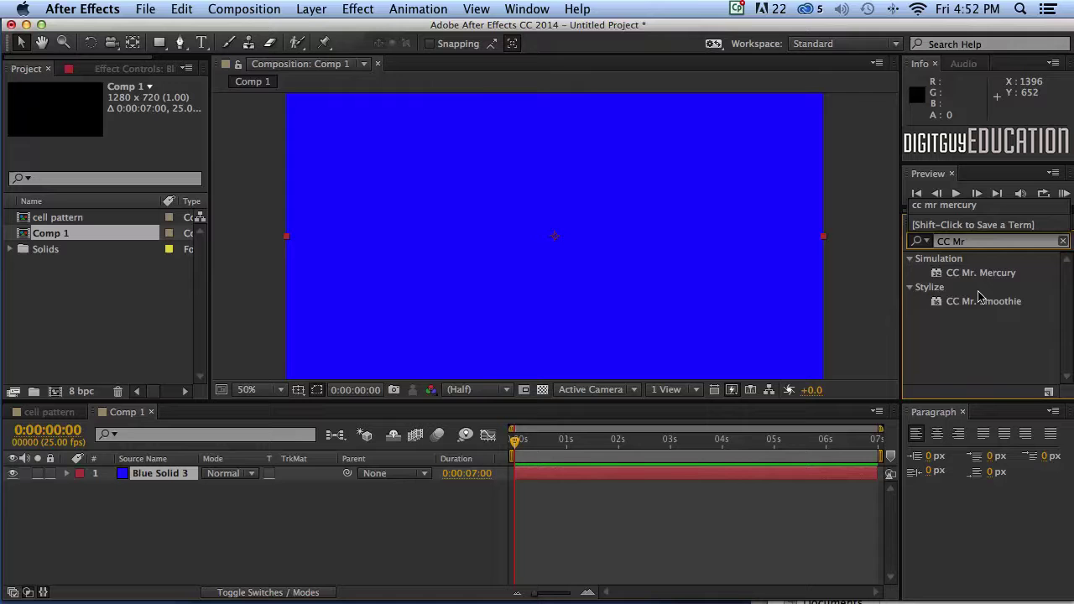
drag(934, 275, 683, 270)
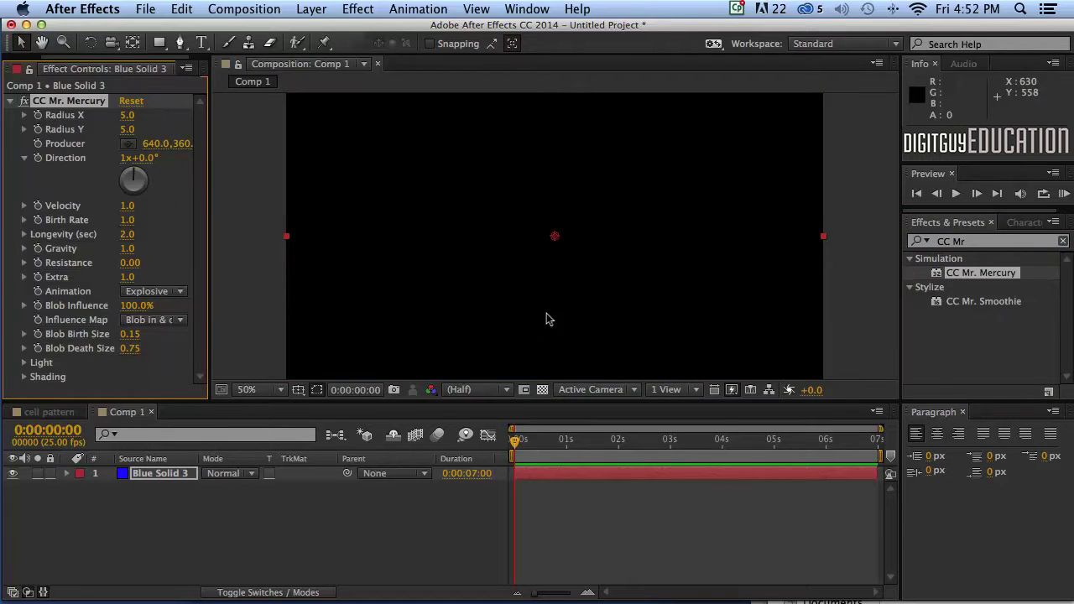
key(space)
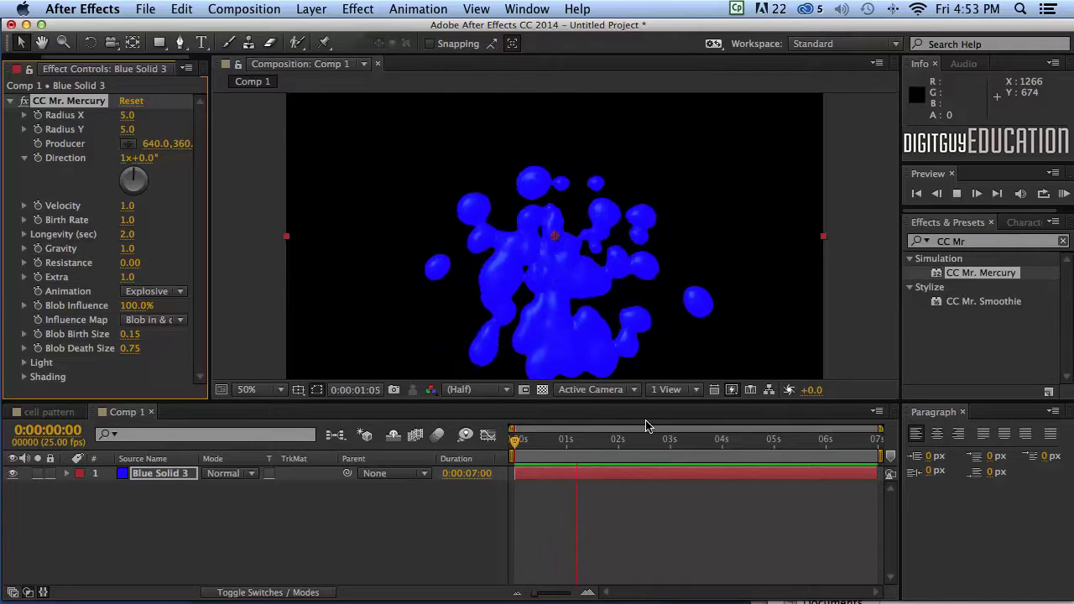
- Stop the preview at 0:00:03:01, return to the start, and replay the blob animation
key(space)
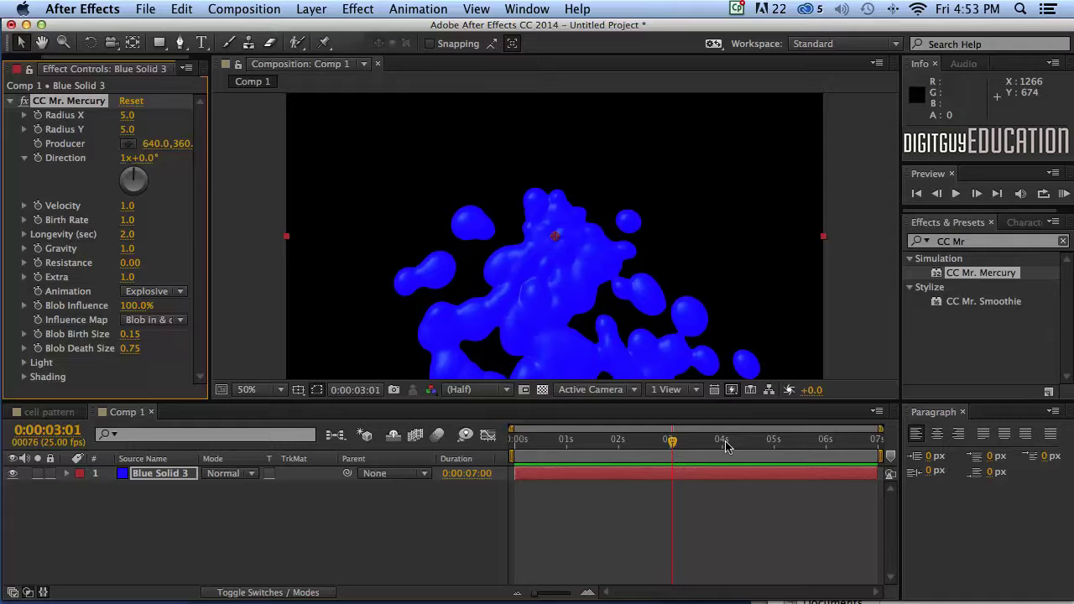
mouse_move(669, 441)
mouse_down()
mouse_move(514, 441)
mouse_move(671, 441)
mouse_up()
key(space)
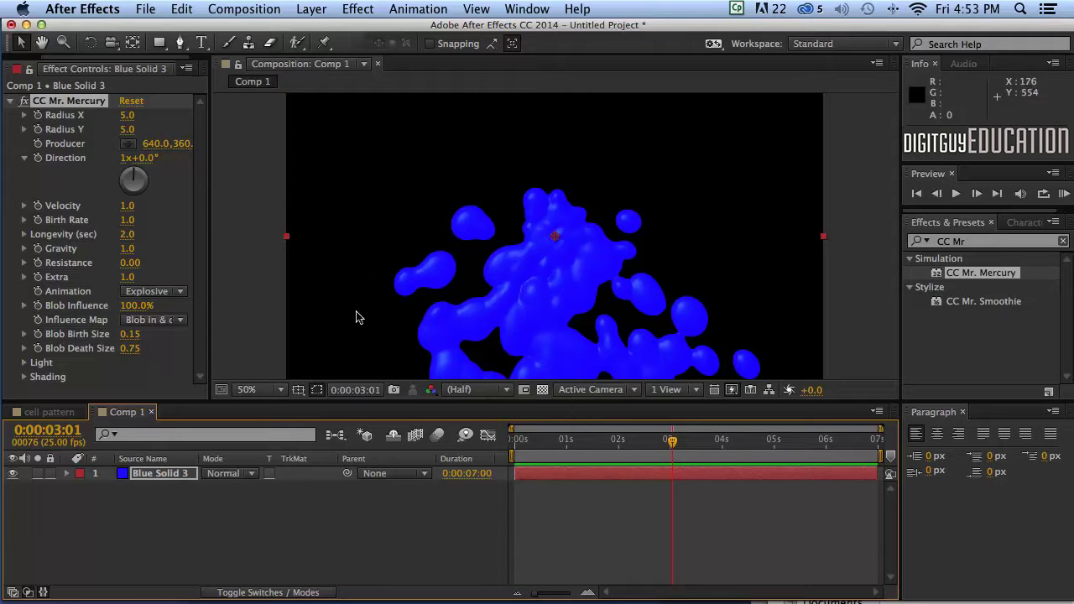
- Set Radius X to 50, Radius Y to 61 and Direction to 0x+352°, previewing the result
drag(120, 116, 142, 123)
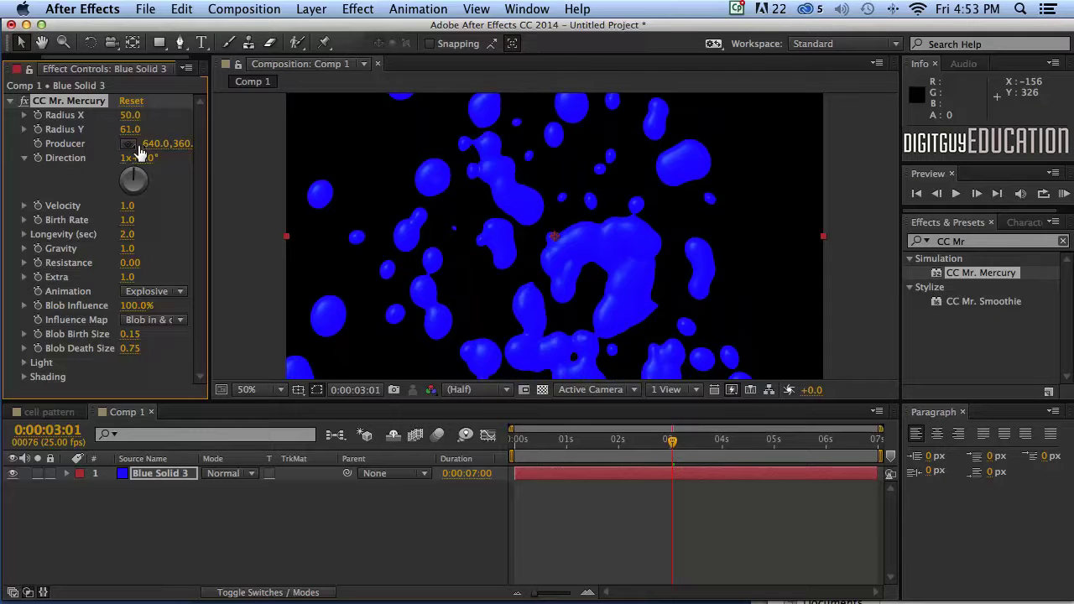
mouse_move(132, 176)
mouse_down()
mouse_move(135, 166)
mouse_move(145, 181)
mouse_up()
key(space)
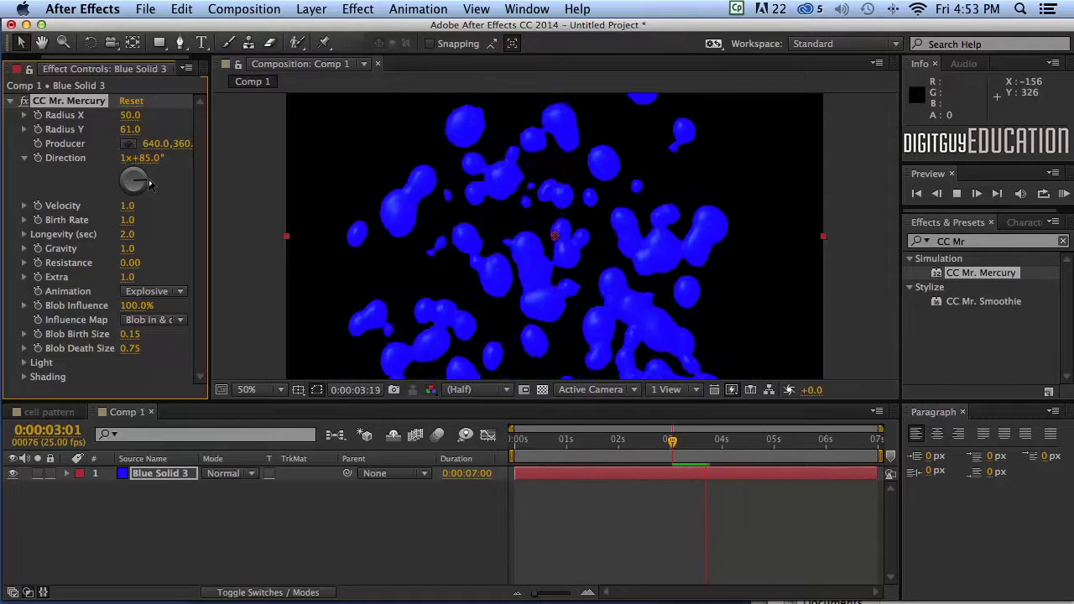
drag(147, 185, 131, 158)
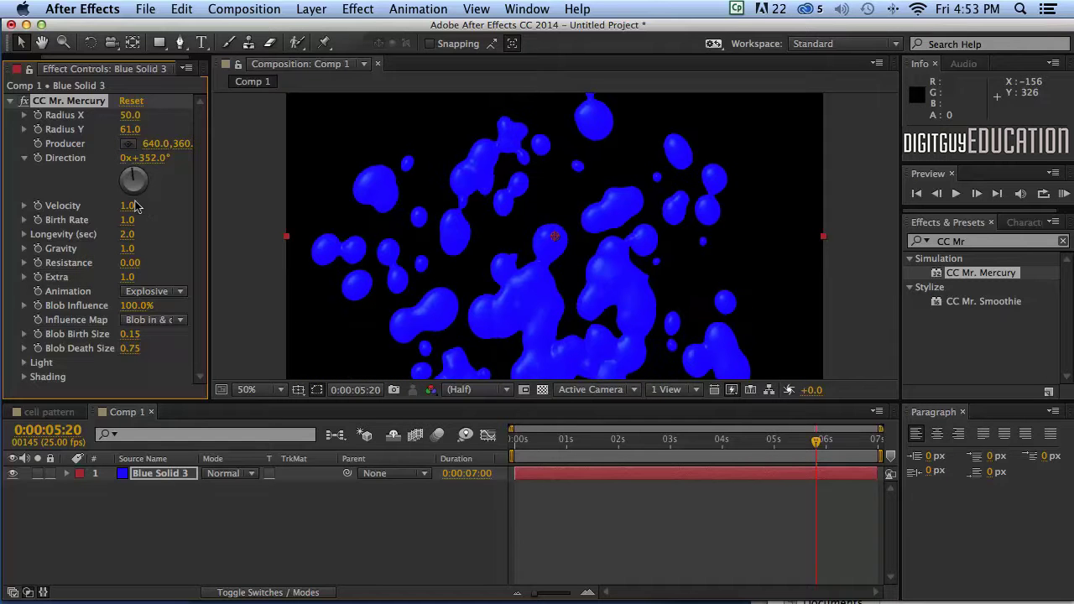
- Raise Velocity to 2.4 and Birth Rate to 1.7, previewing each change
drag(127, 205, 236, 198)
key(space)
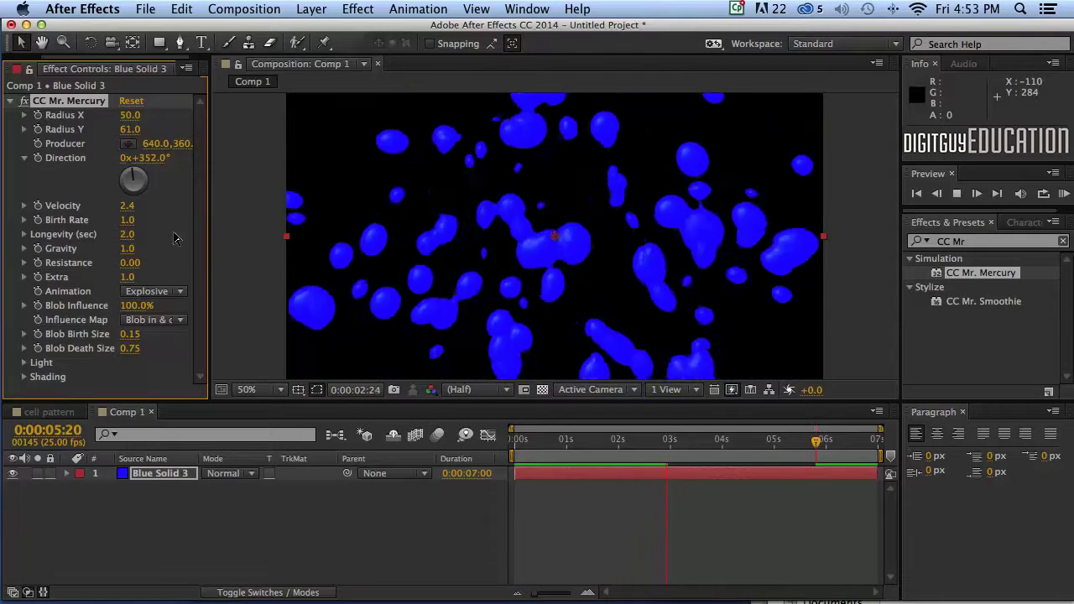
key(space)
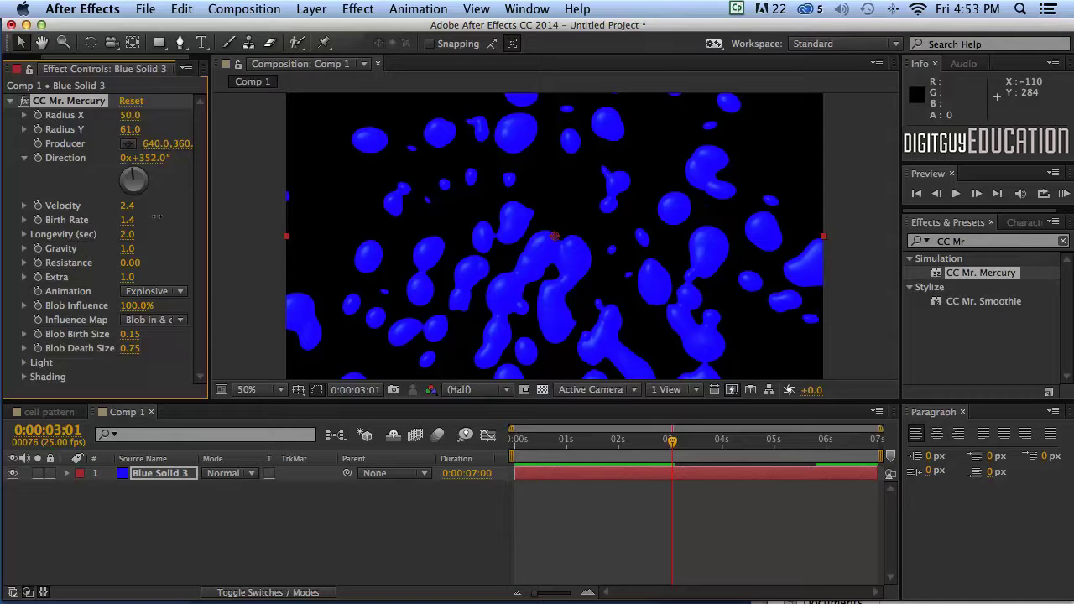
drag(157, 216, 169, 216)
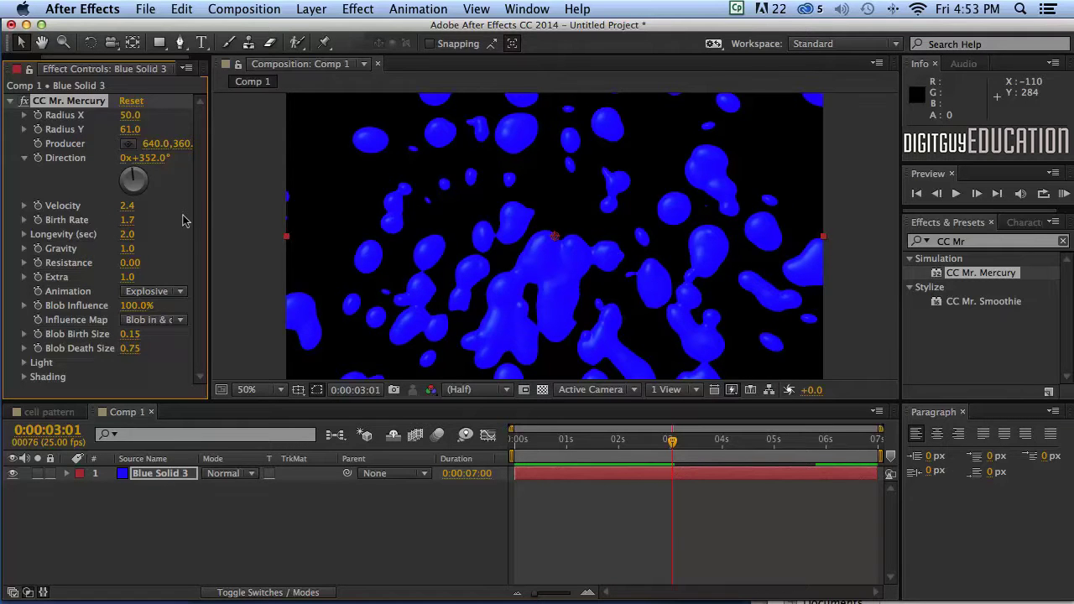
key(space)
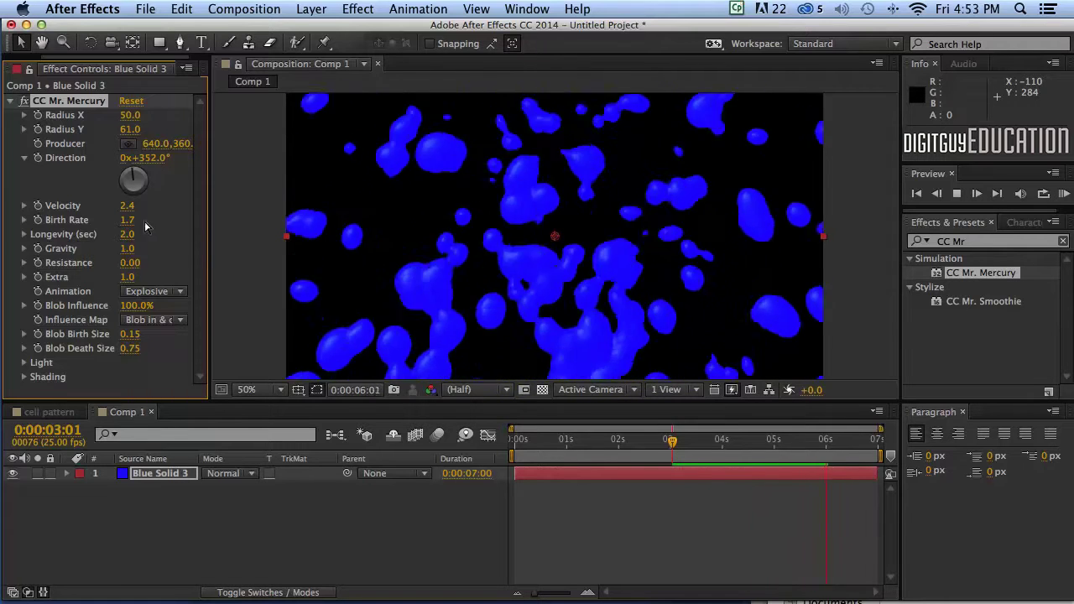
key(space)
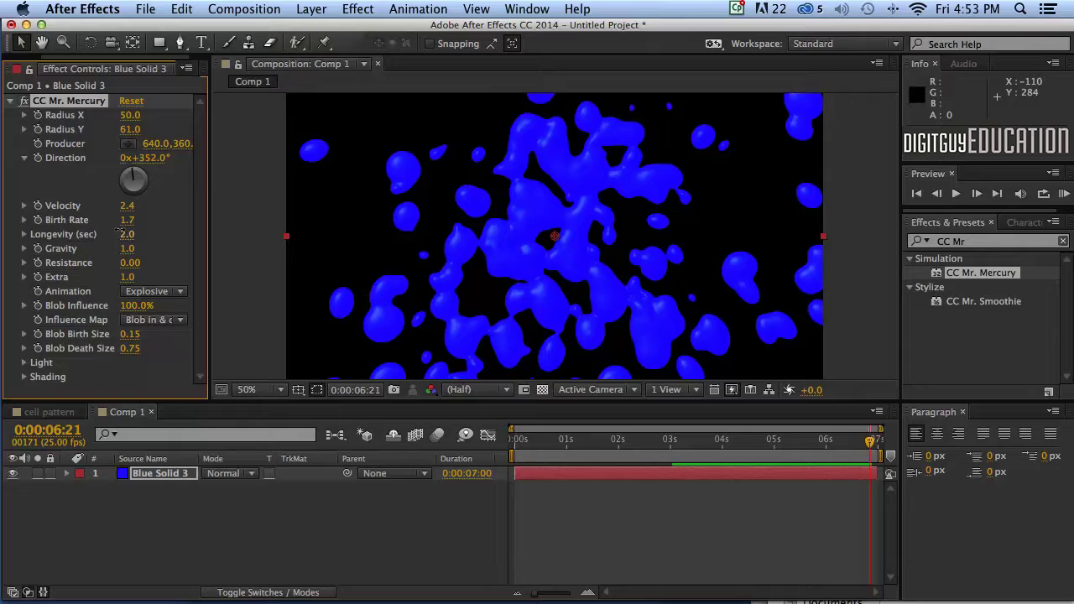
- Try a shorter Longevity, then raise it to 2.8 seconds and preview
drag(109, 229, 21, 246)
key(space)
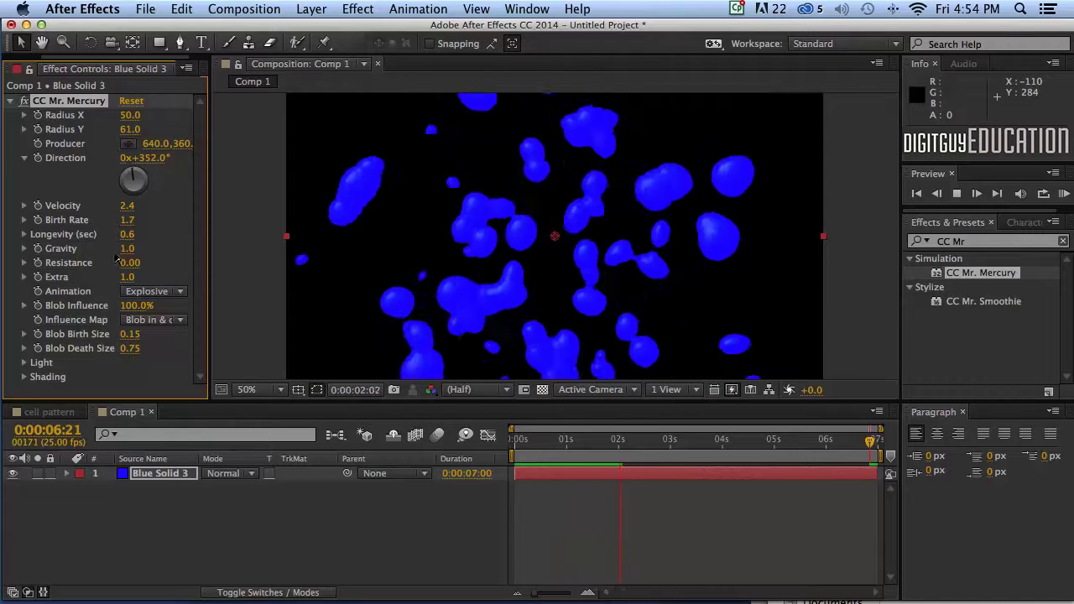
key(space)
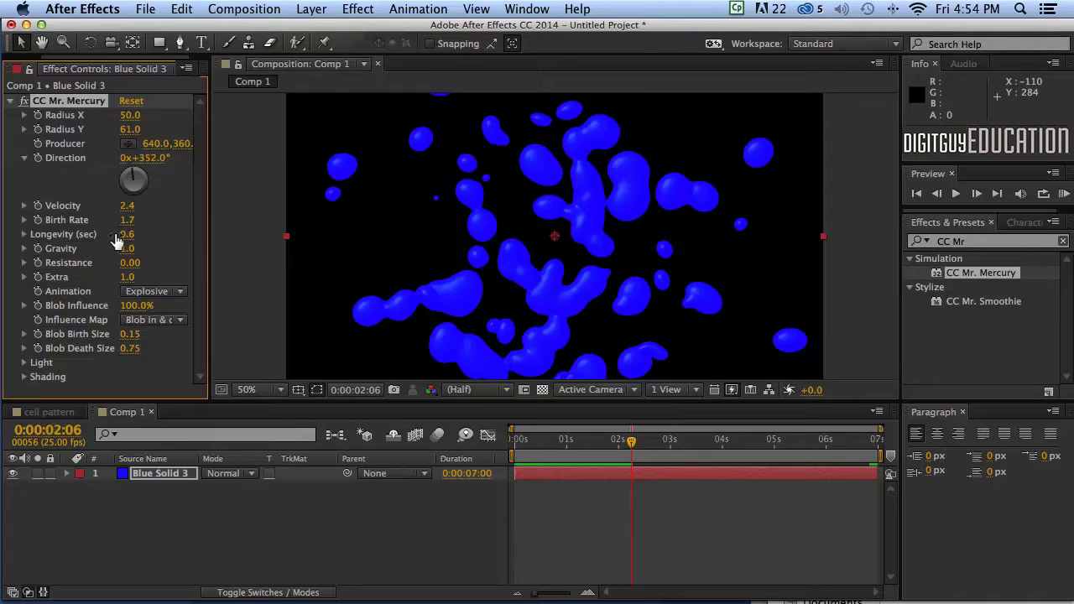
drag(115, 241, 294, 225)
key(space)
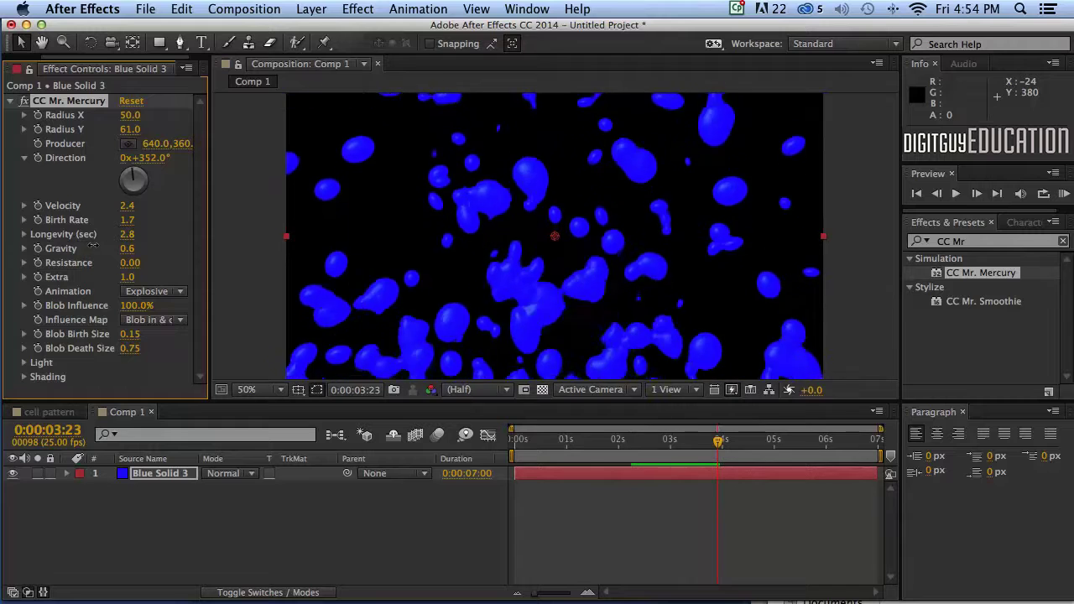
- Lower Gravity to 0.1, then set it to -0.6 so blobs rise, previewing each
drag(84, 249, 61, 252)
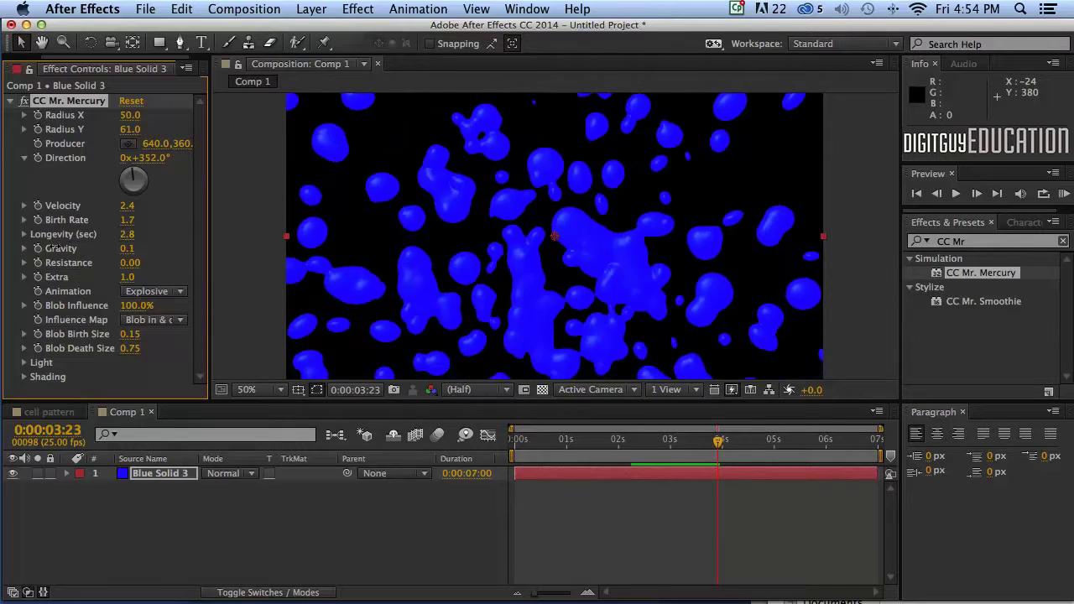
key(space)
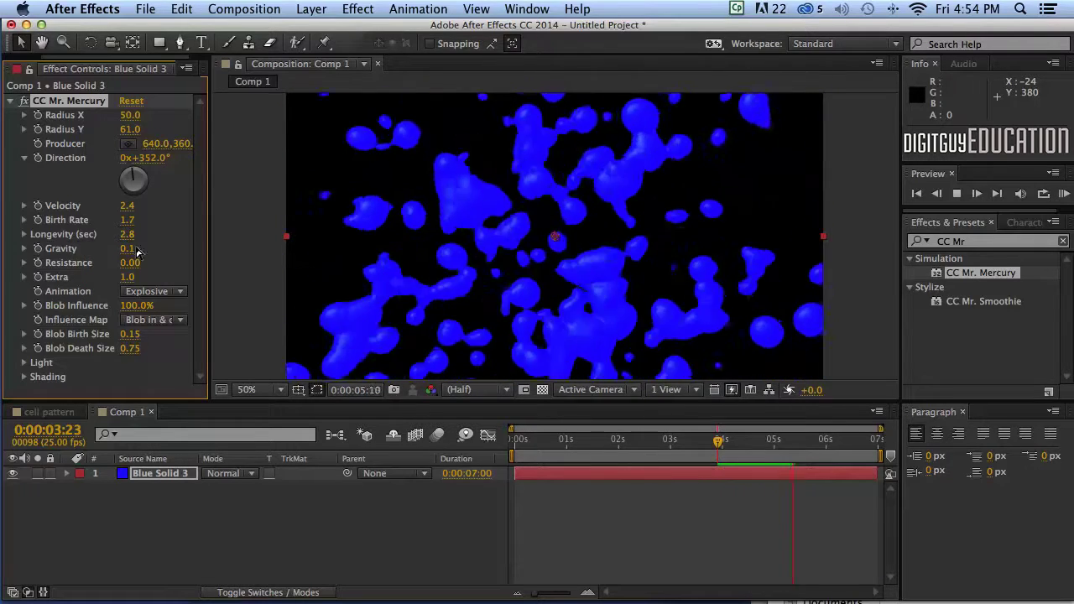
key(space)
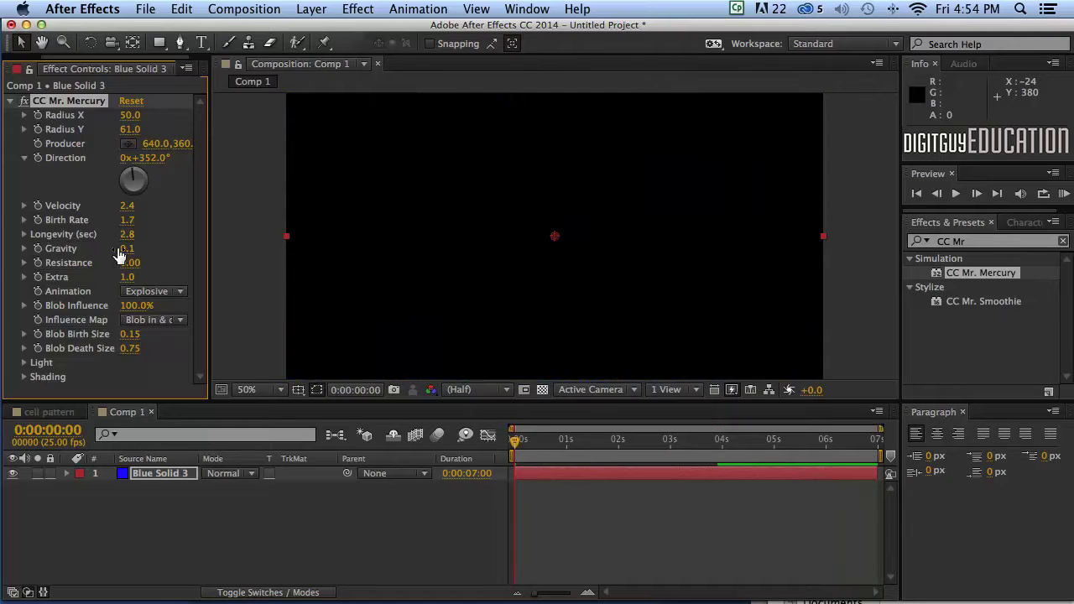
drag(67, 250, 64, 251)
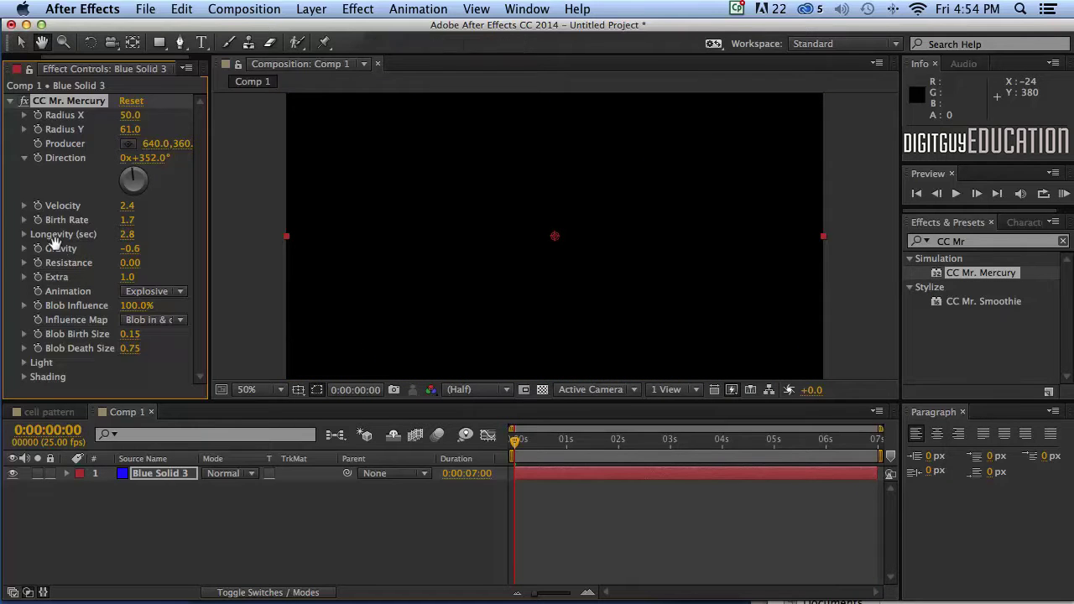
key(space)
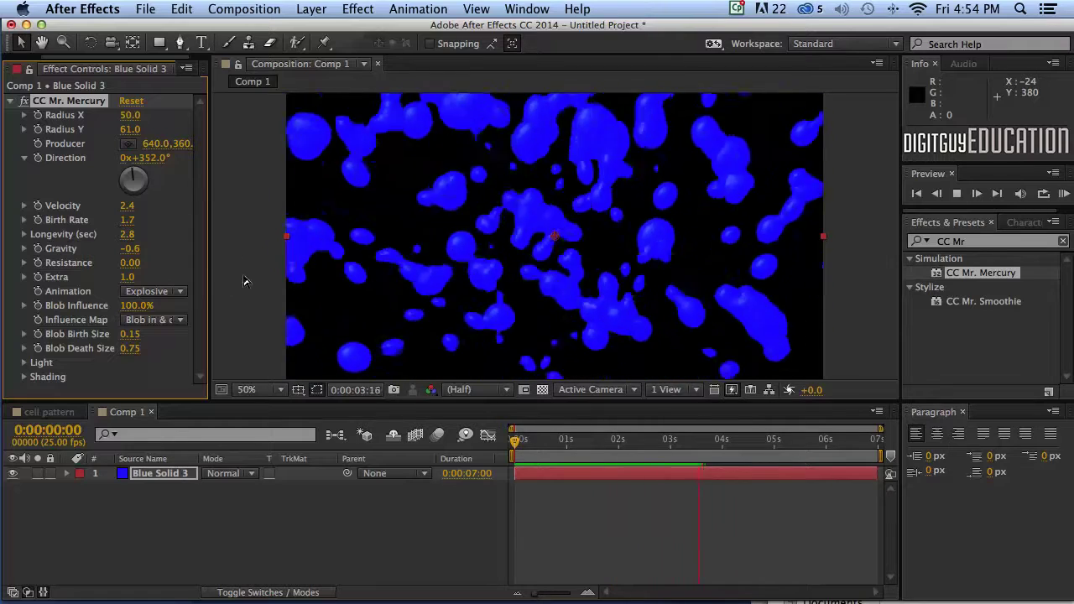
- Raise Resistance to about 0.82, preview, then drop it to 0.08
click(124, 265)
drag(124, 267, 201, 267)
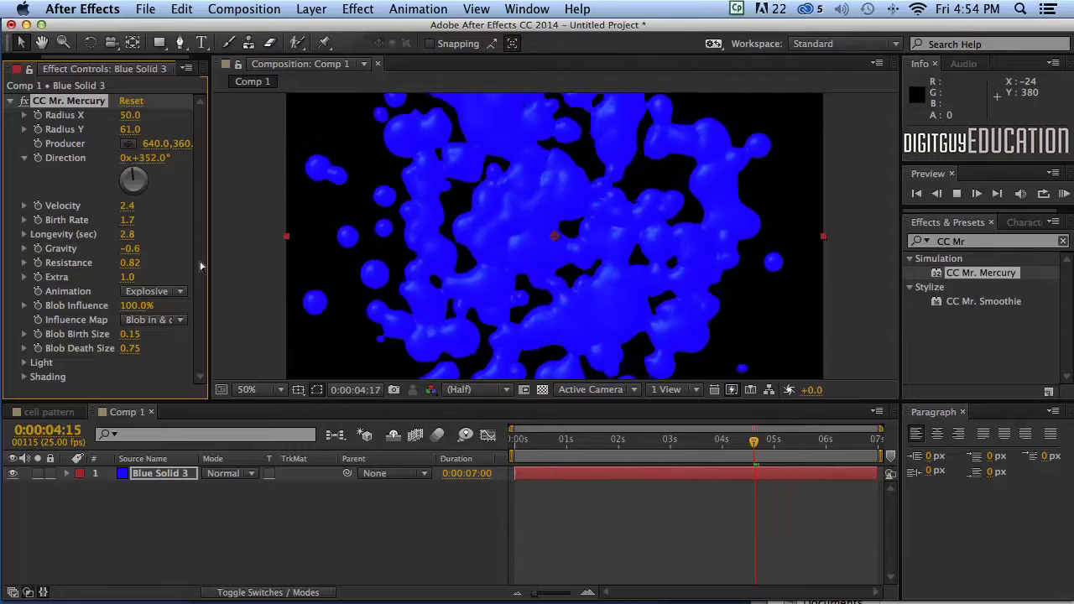
key(space)
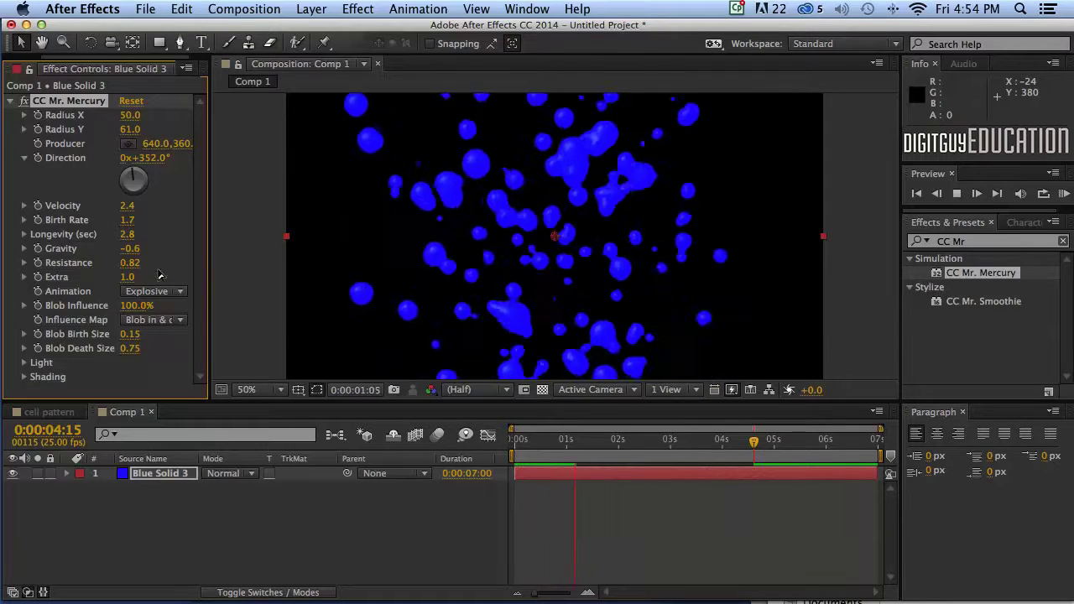
key(space)
drag(126, 269, 65, 266)
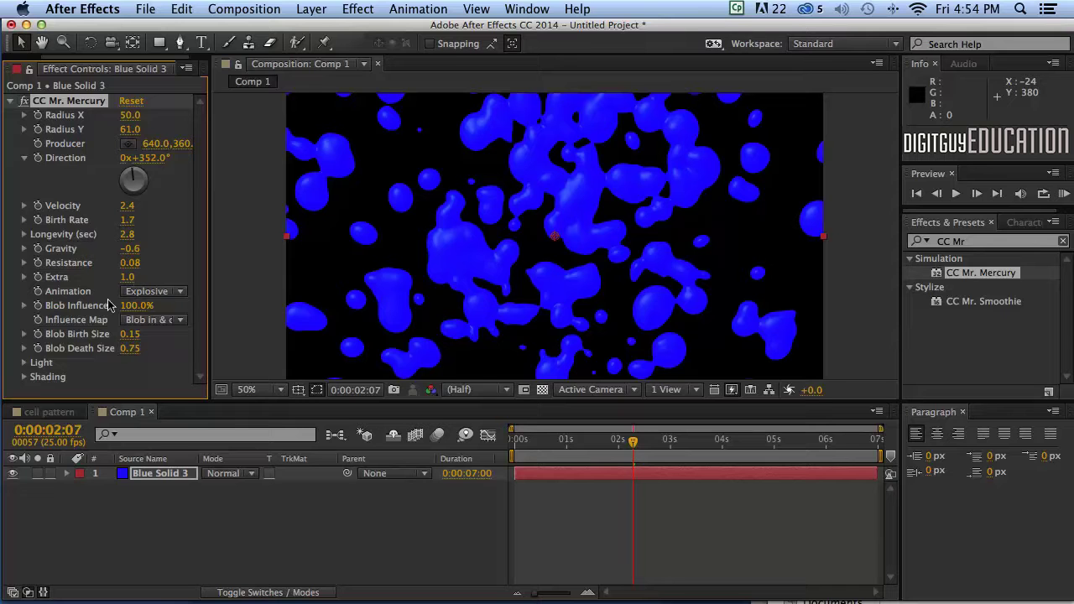
click(151, 291)
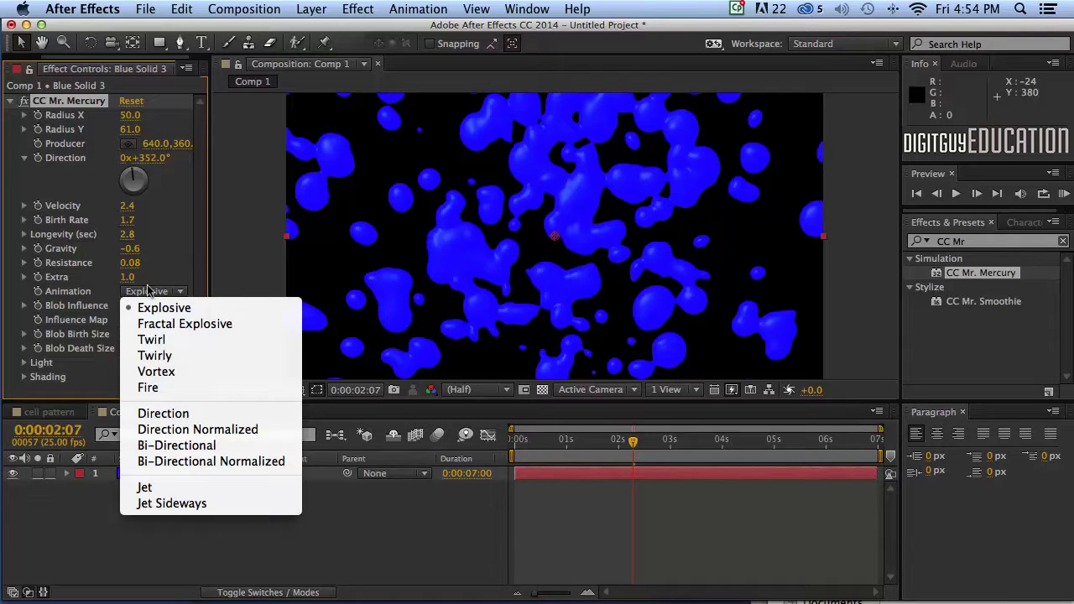
- Preview the Twirl and Vortex animation styles, then set Animation to Fire
click(162, 339)
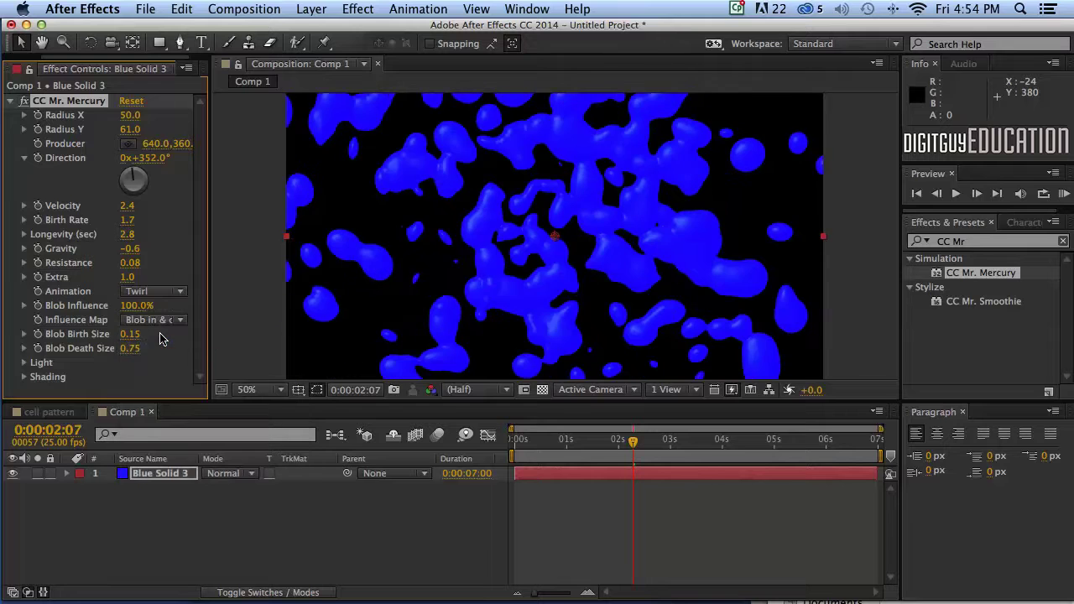
key(space)
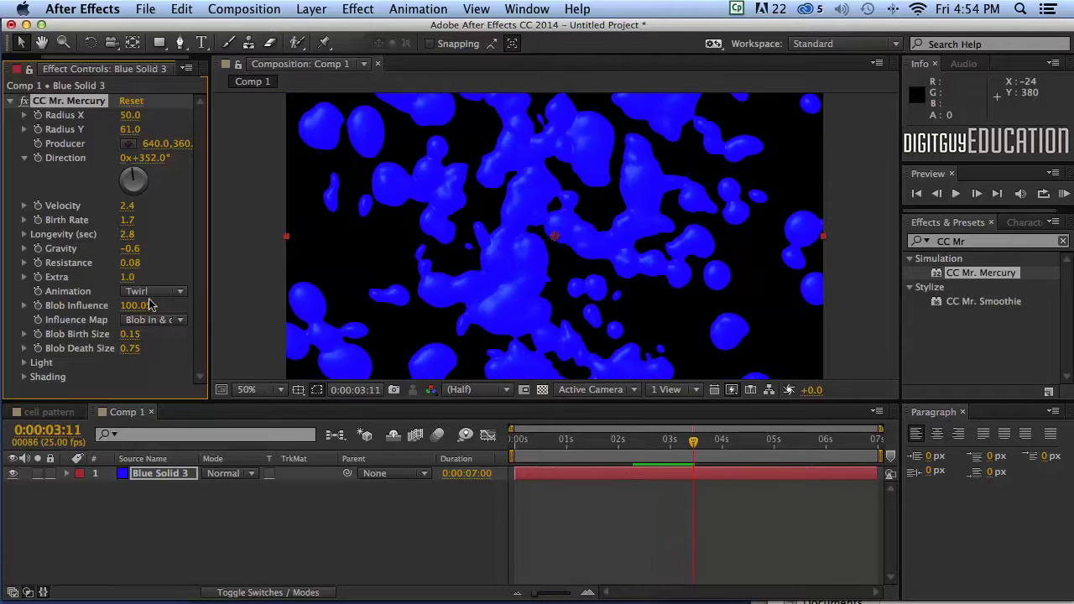
click(152, 292)
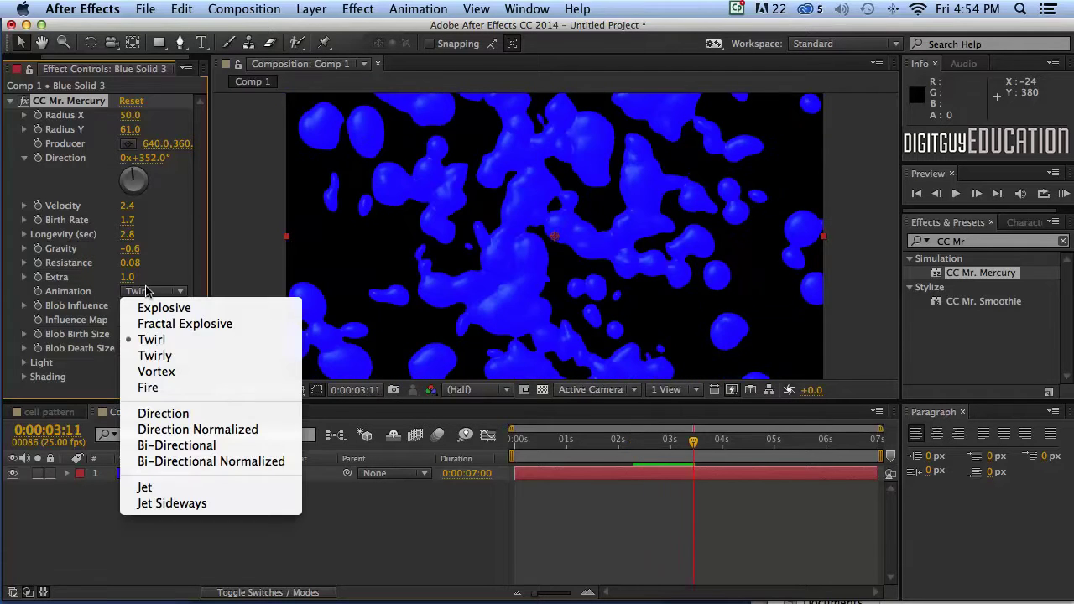
click(156, 371)
key(space)
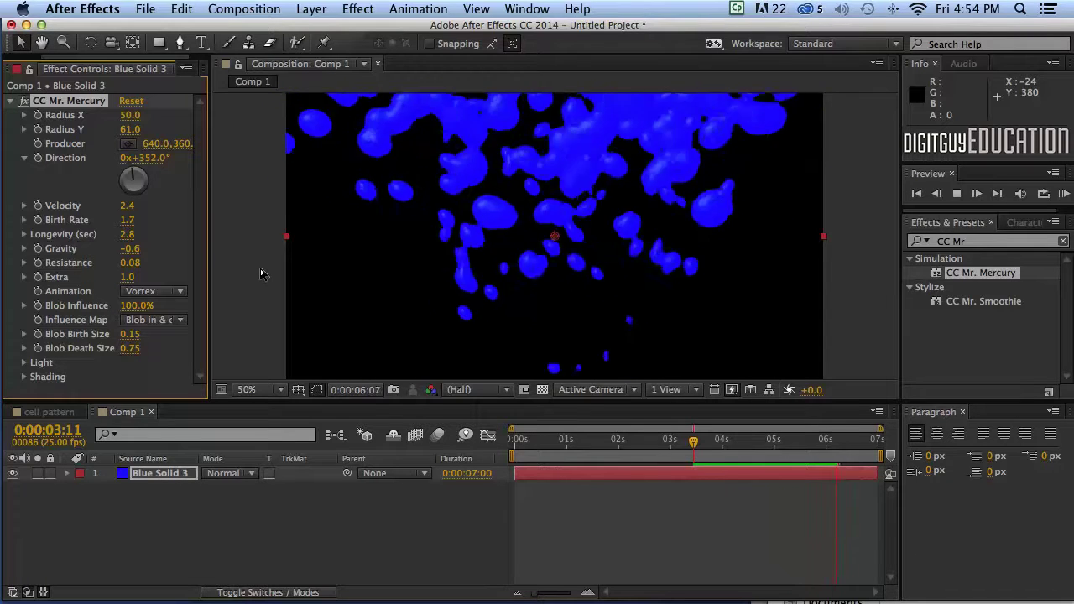
click(155, 292)
click(151, 388)
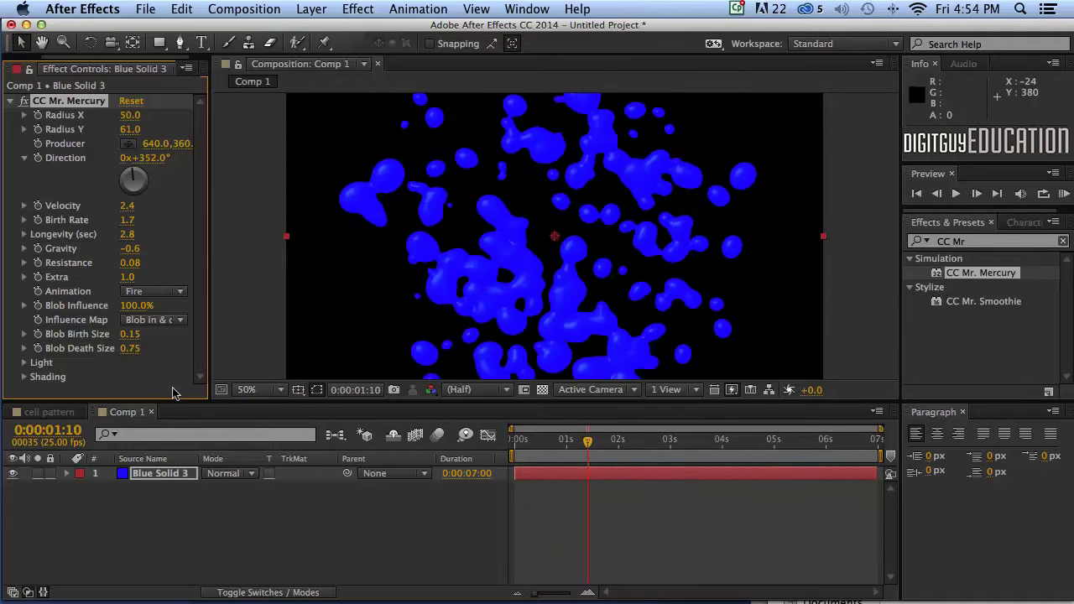
key(space)
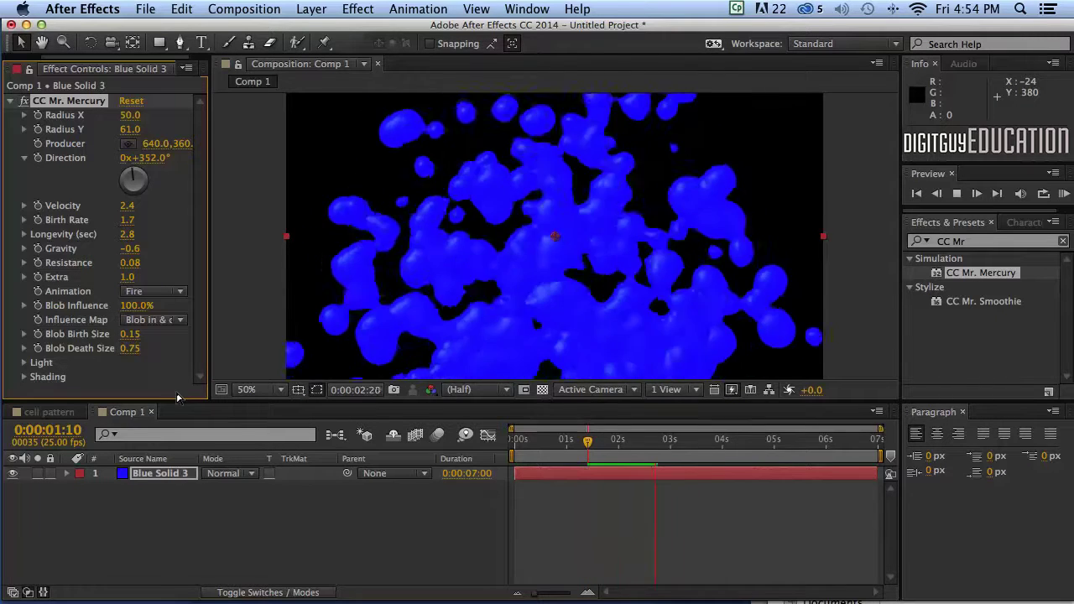
key(space)
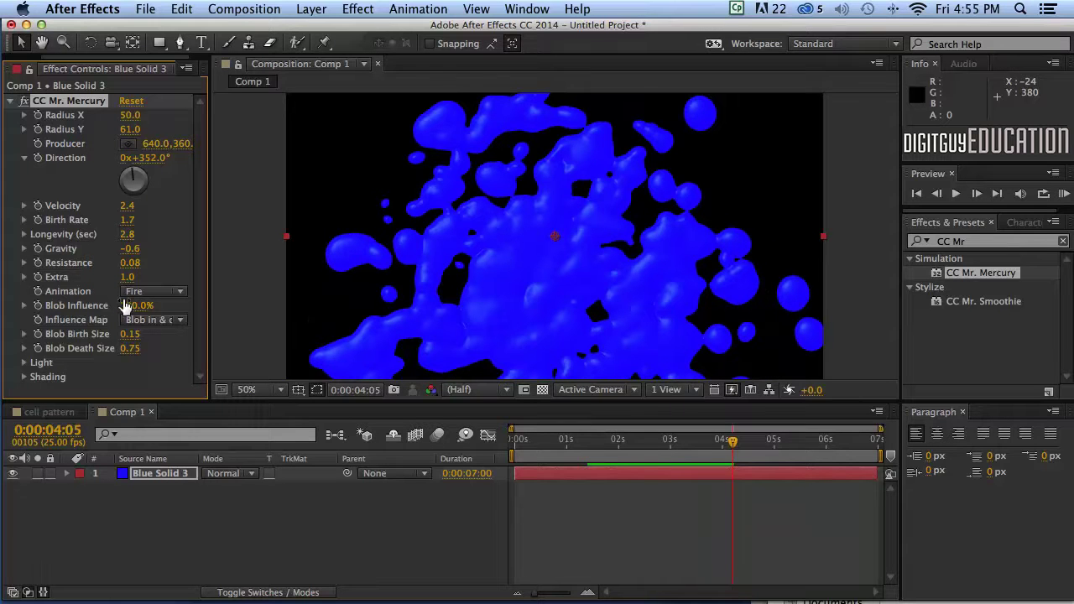
- Test Blob Influence at 23% with a preview, then restore it to 100%
key(space)
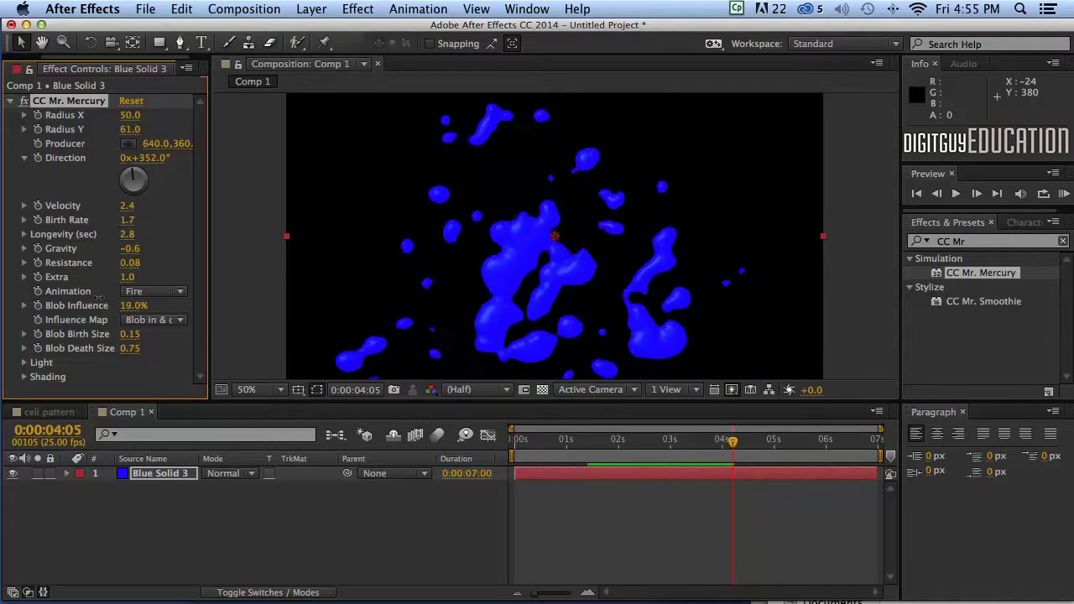
key(space)
drag(265, 296, 217, 298)
key(space)
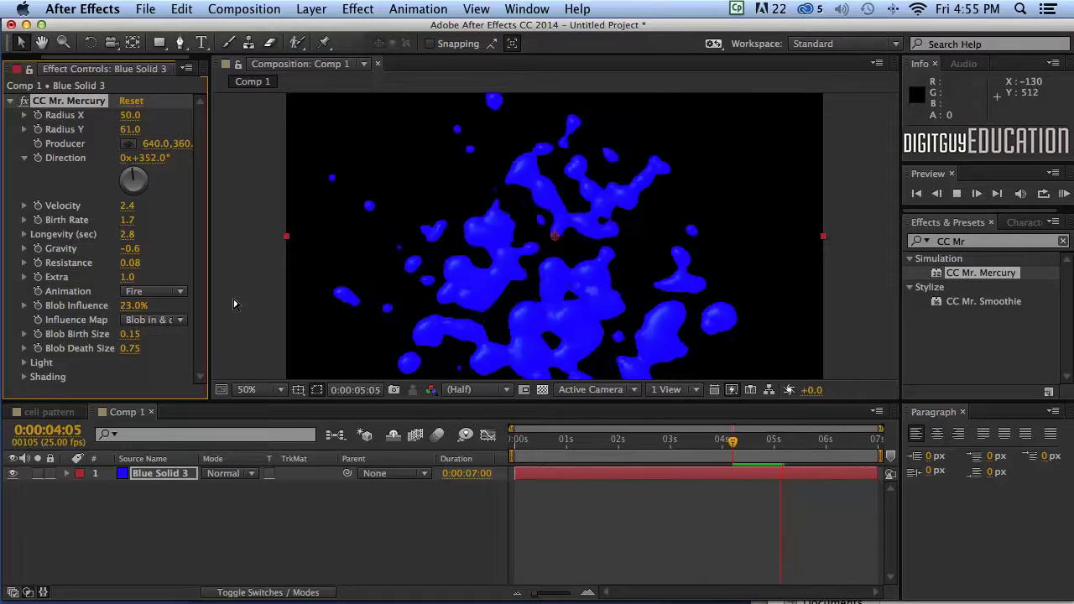
key(space)
drag(122, 307, 186, 294)
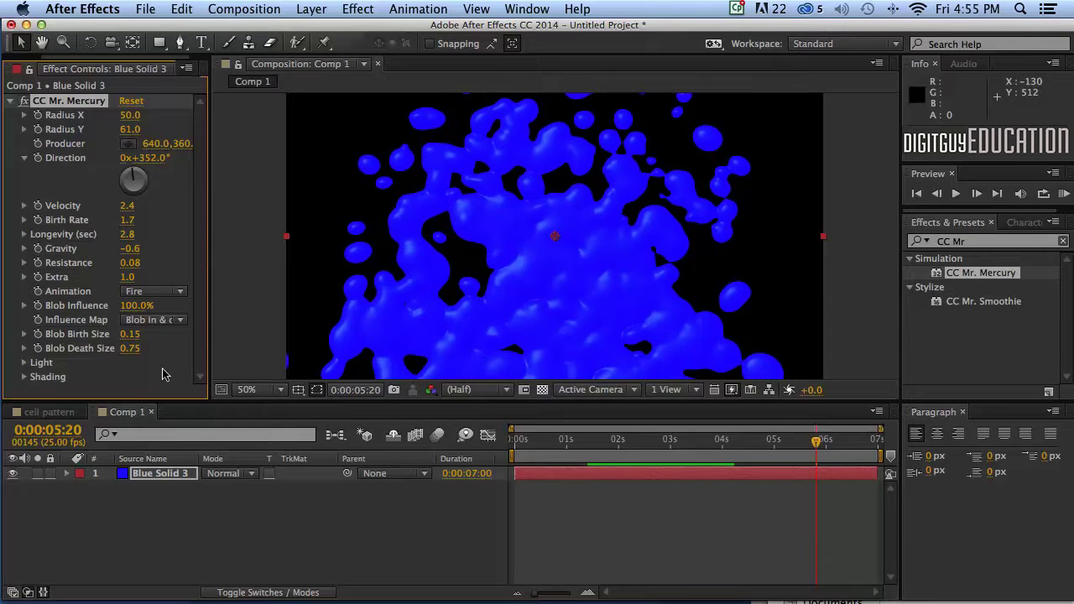
- Set Influence Map to Blob in and Blob Death Size to 0.79
click(144, 321)
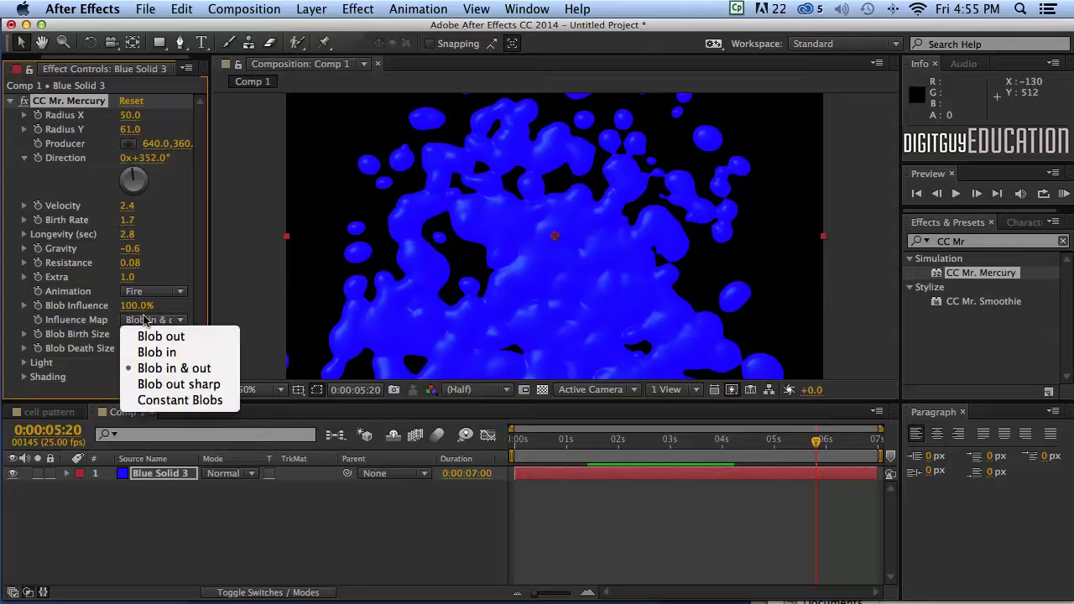
click(151, 352)
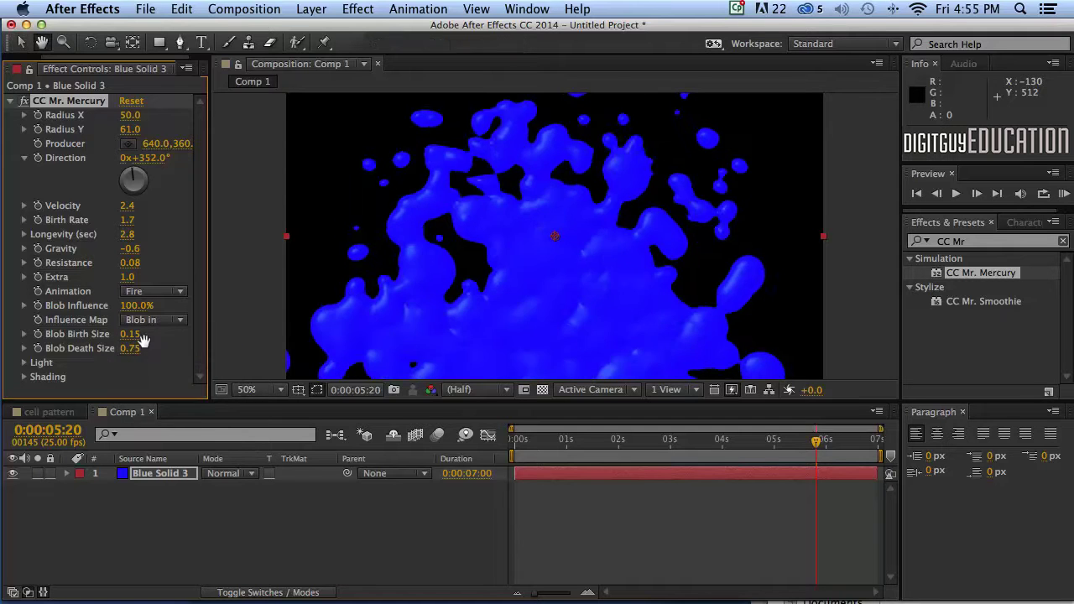
key(space)
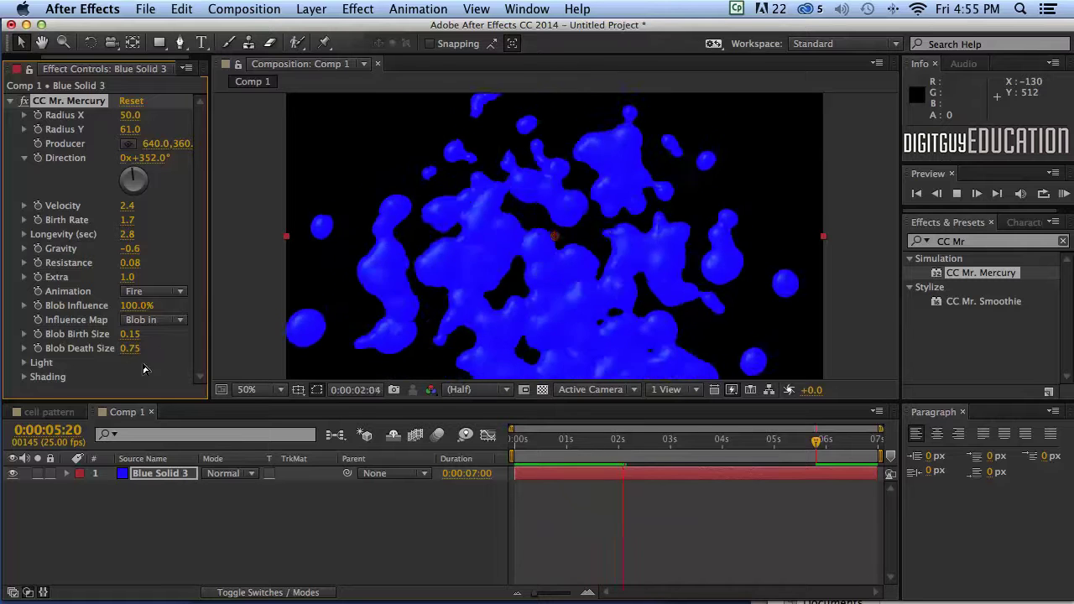
key(space)
drag(126, 355, 72, 346)
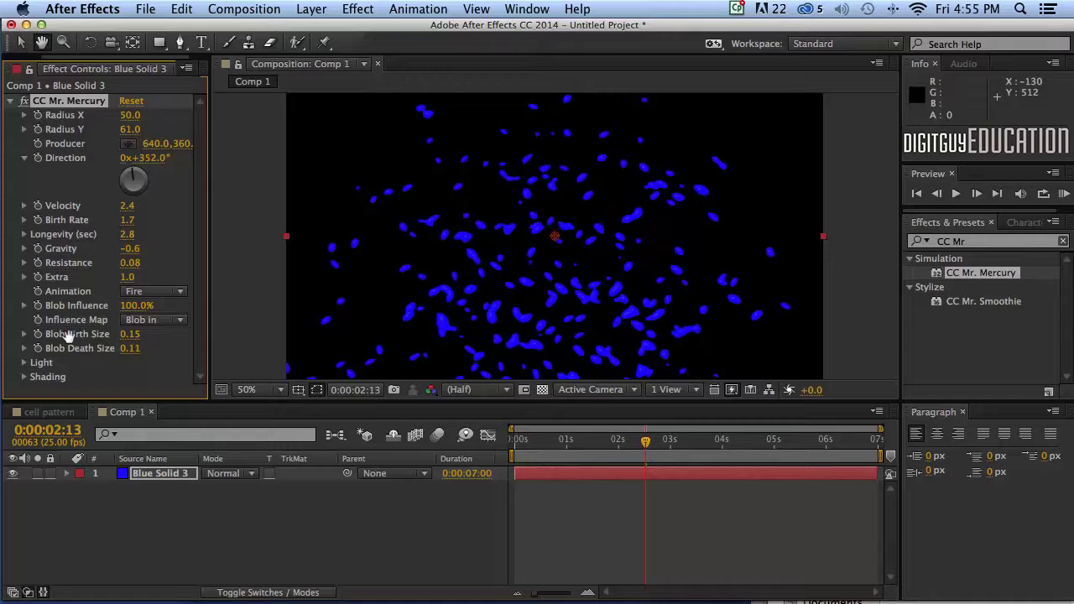
key(space)
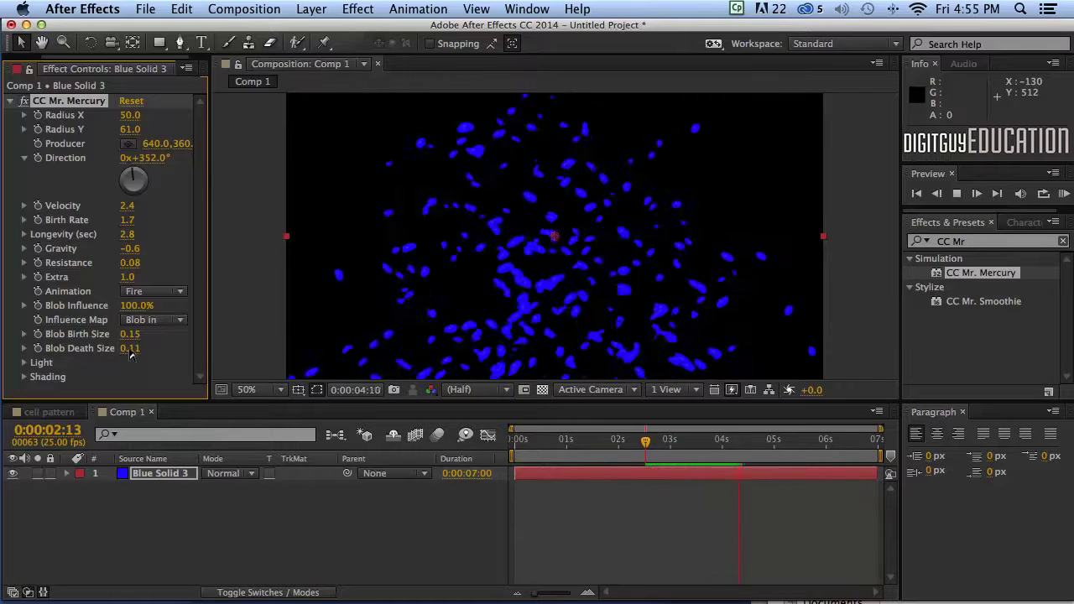
drag(129, 350, 172, 341)
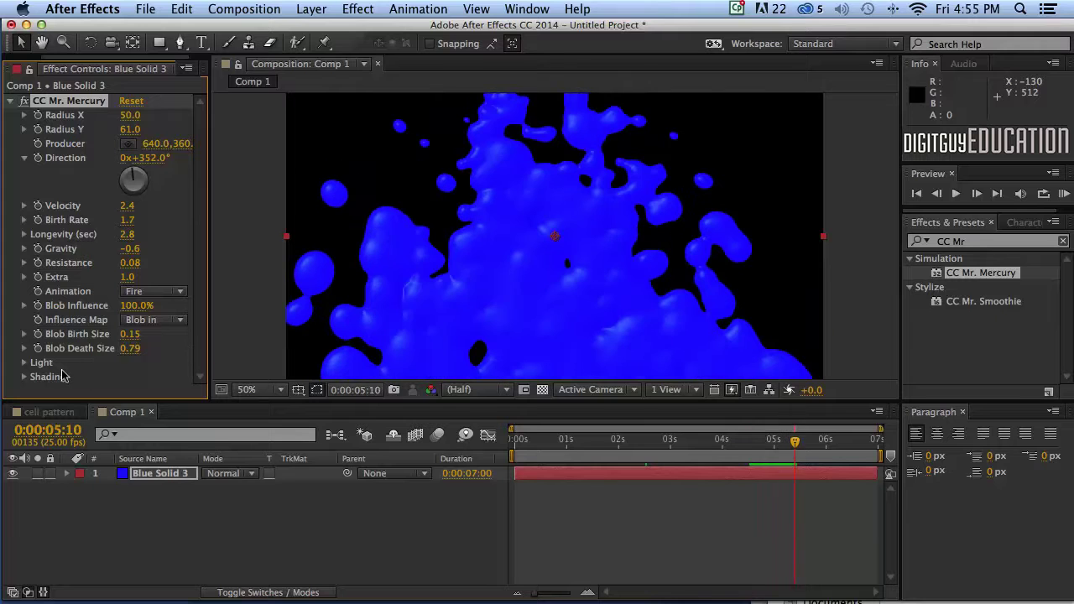
- Set Light Intensity to 183, Light Height to 69 and Light Direction to -15°
click(23, 363)
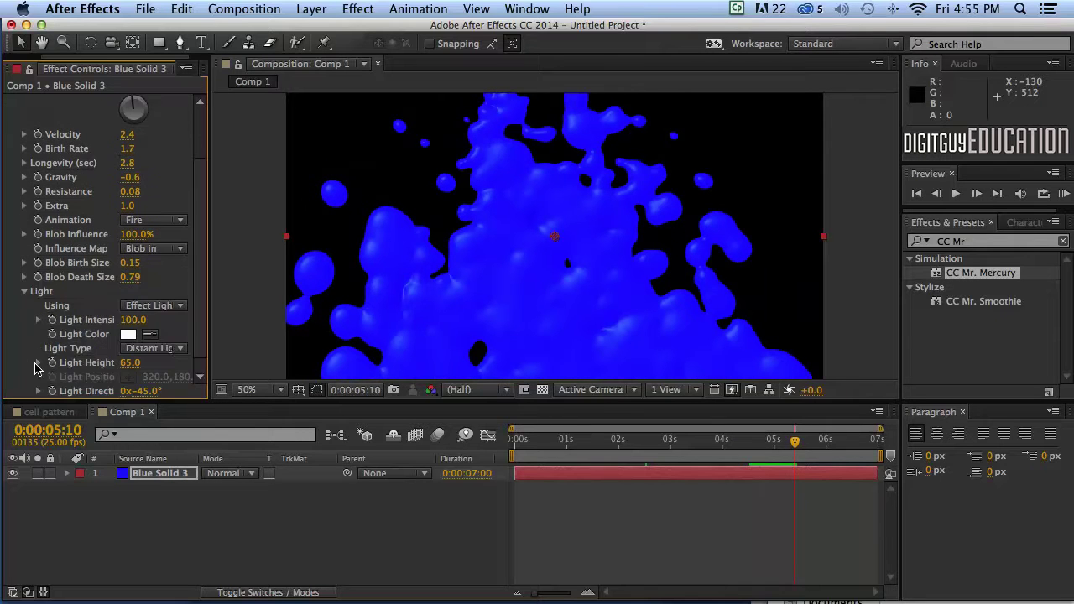
scroll(195, 302, down, 1)
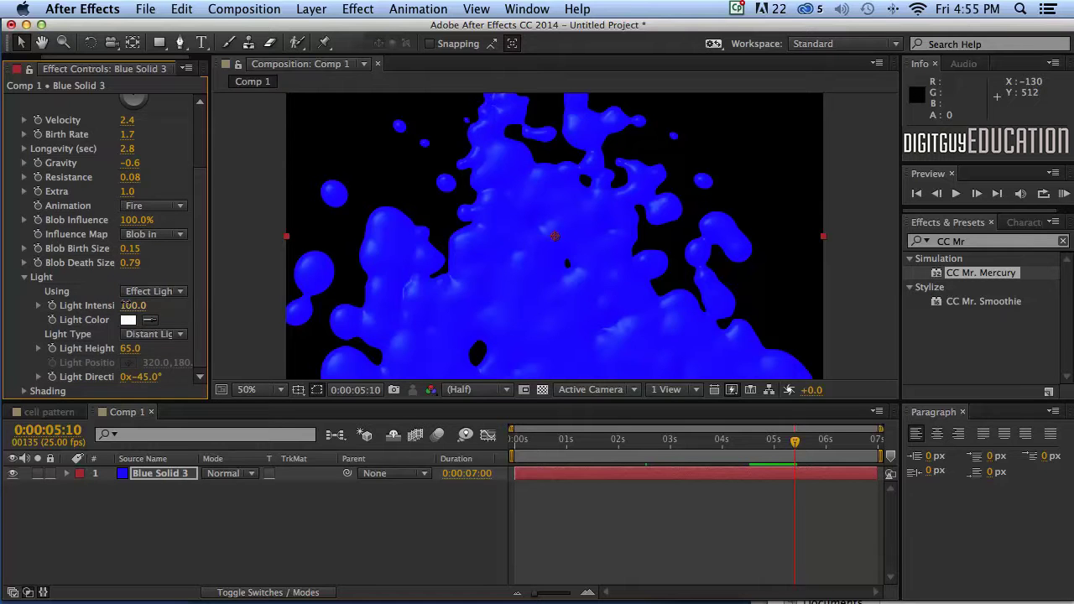
drag(125, 306, 220, 298)
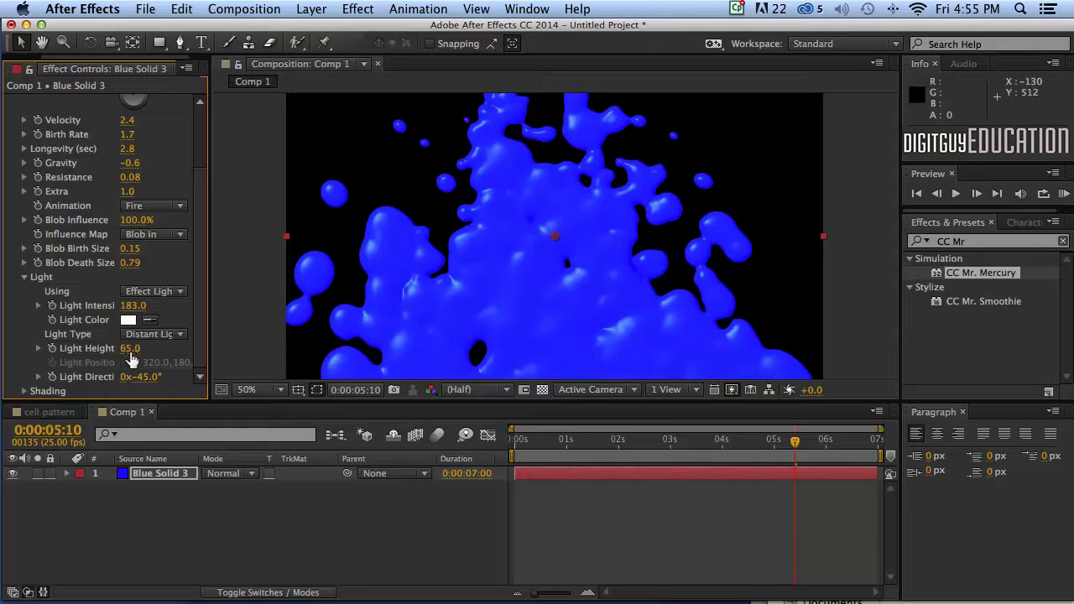
mouse_move(124, 348)
mouse_down()
mouse_move(144, 347)
mouse_move(124, 347)
mouse_up()
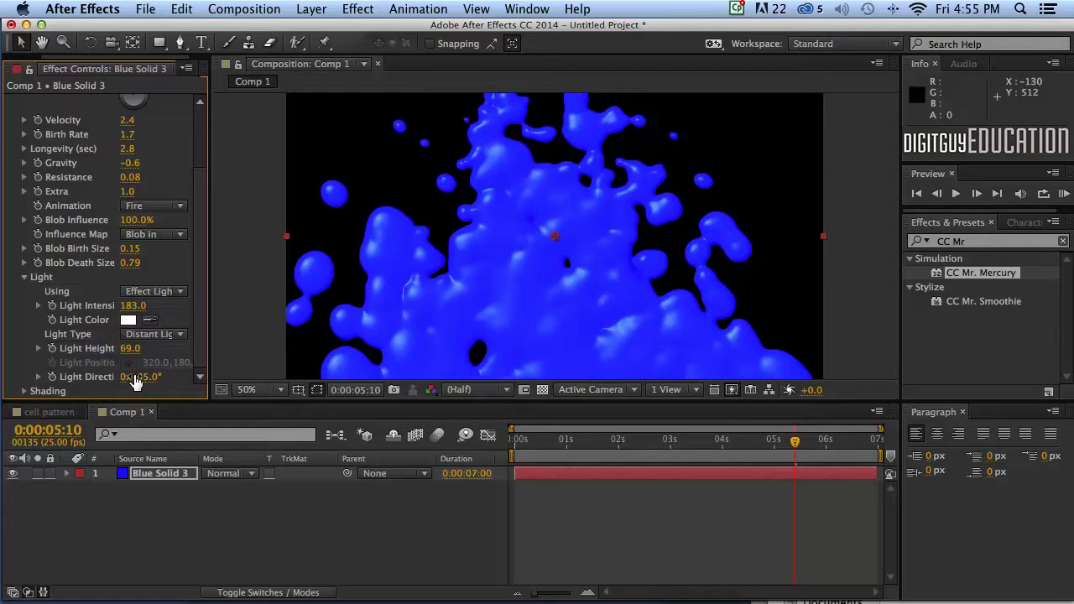
drag(134, 379, 130, 379)
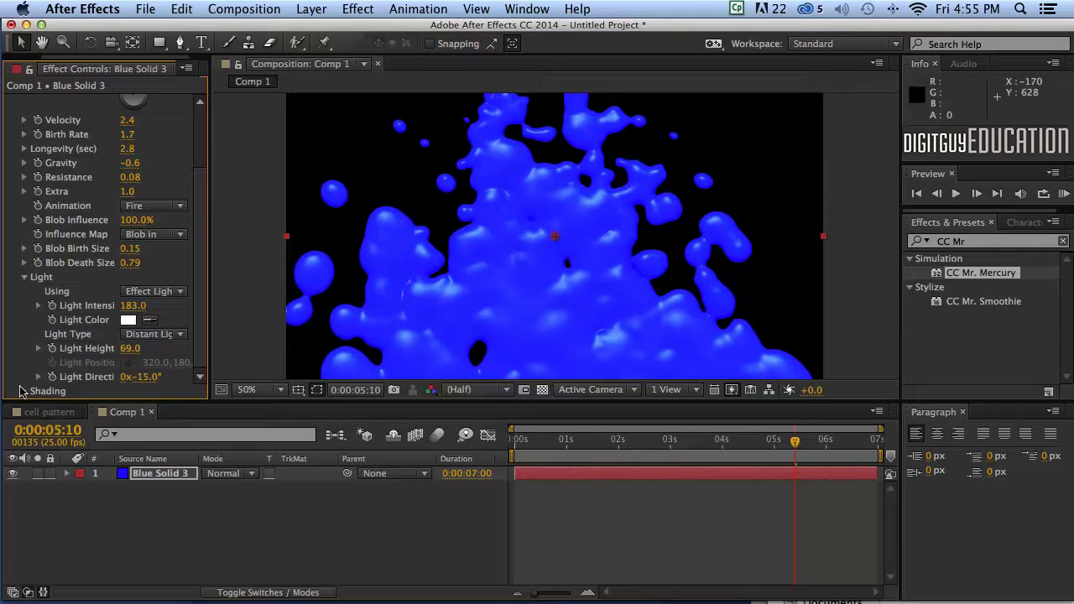
click(23, 391)
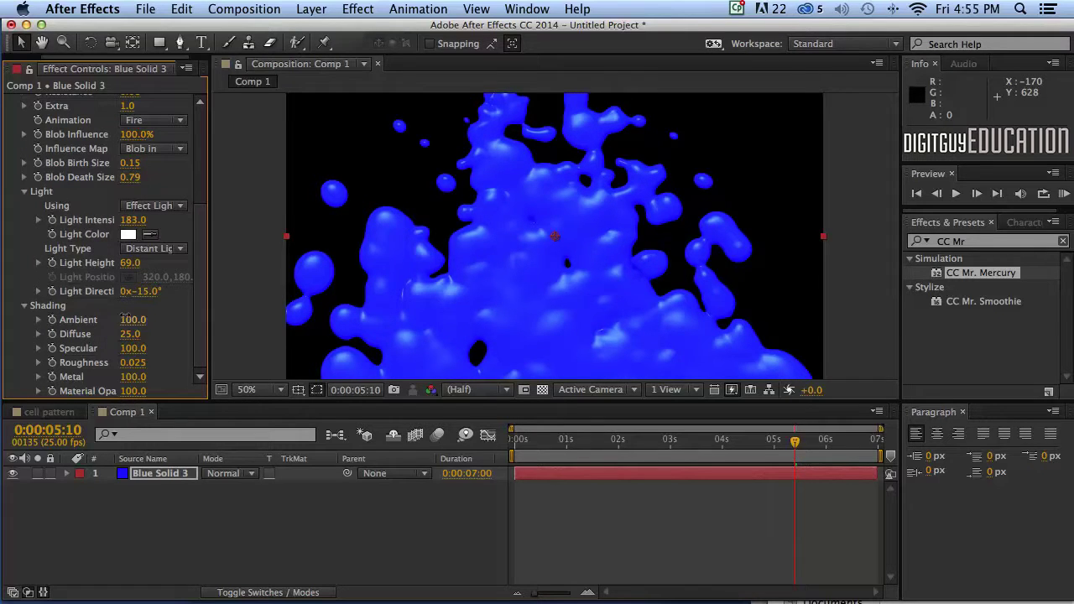
- Set Ambient shading to 99, preview, and scrub the playhead back to the start
mouse_move(122, 317)
mouse_down()
mouse_move(183, 314)
mouse_move(126, 319)
mouse_up()
key(space)
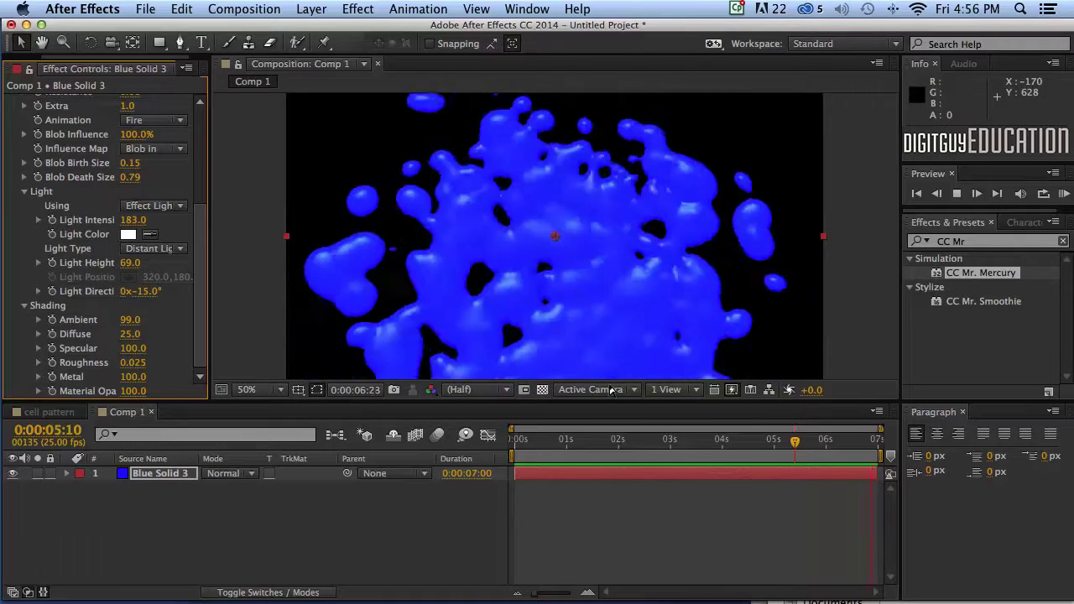
click(545, 456)
drag(558, 441, 537, 429)
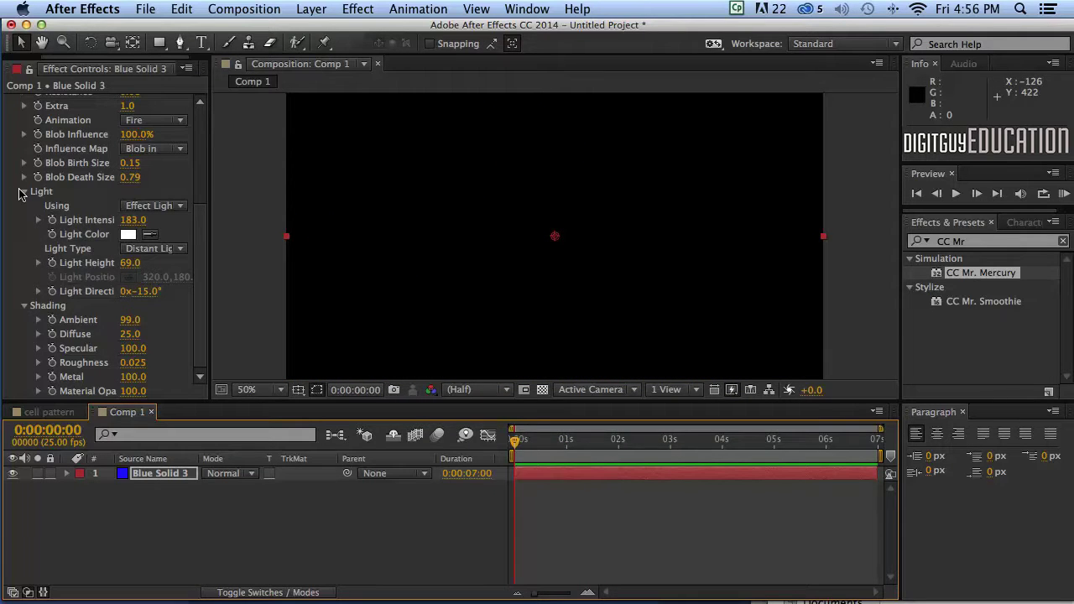
- Collapse Light and Shading, then raise Blob Birth Size at 2:03 so blobs spawn much larger
click(23, 192)
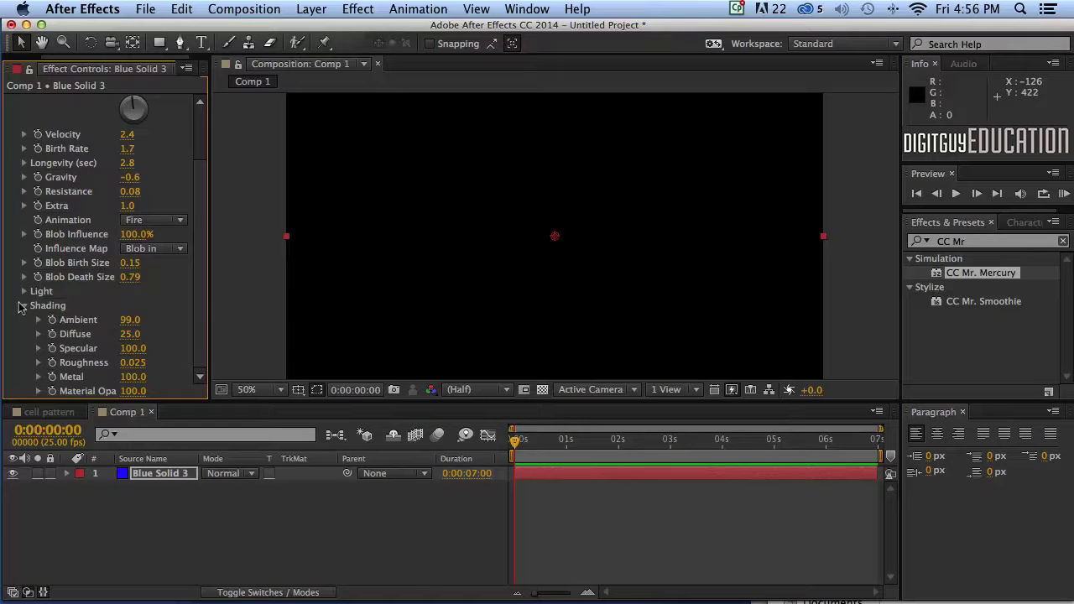
click(23, 305)
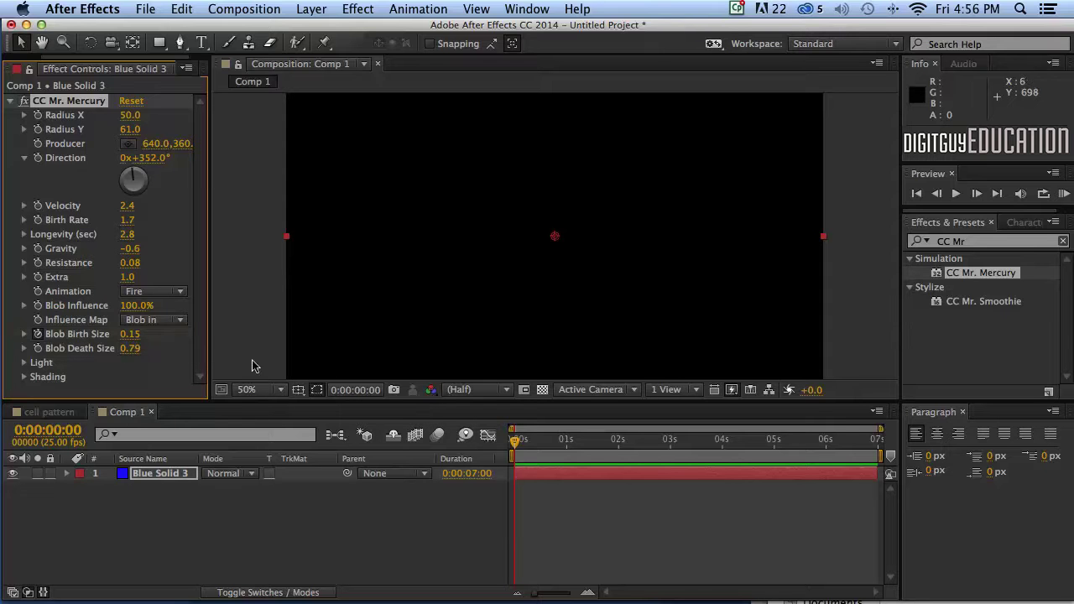
drag(520, 444, 622, 443)
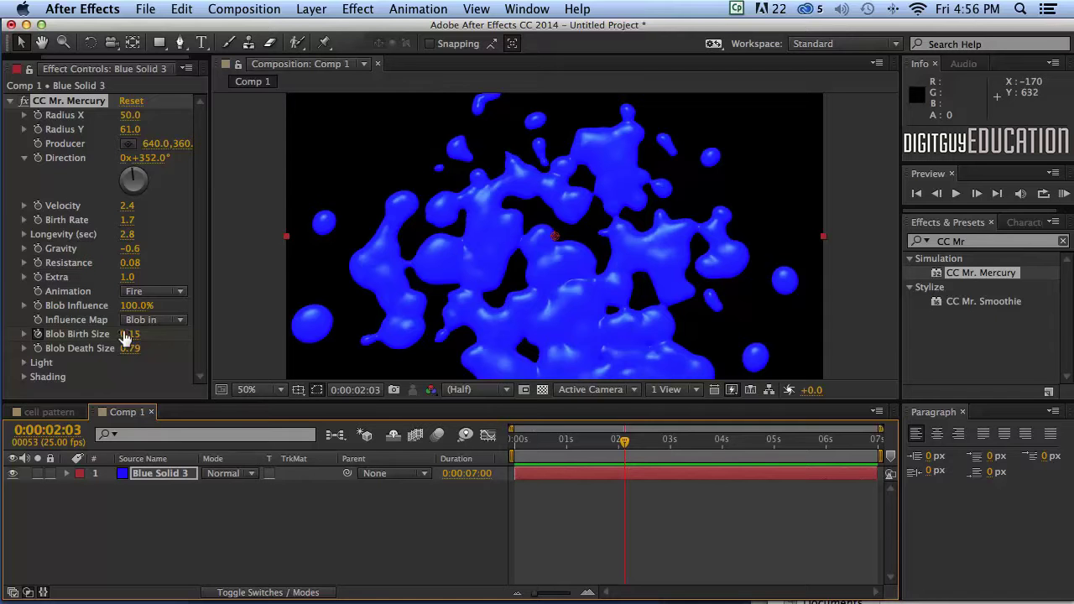
drag(124, 338, 301, 340)
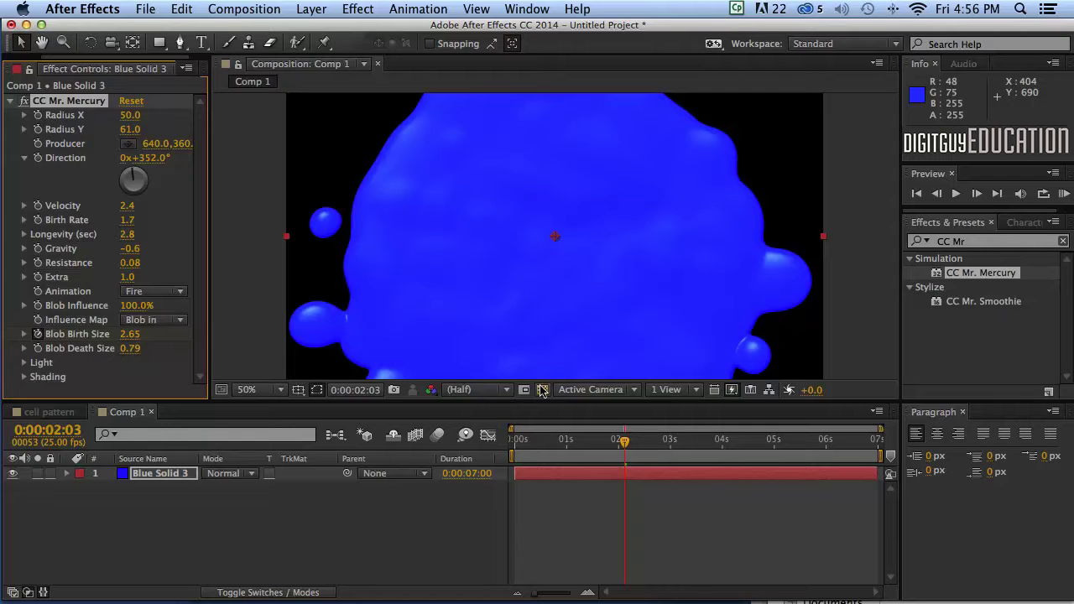
- At the last frame, drop Blob Birth Size to 0.00 and set Blob Death Size to 0.09
drag(606, 432, 894, 433)
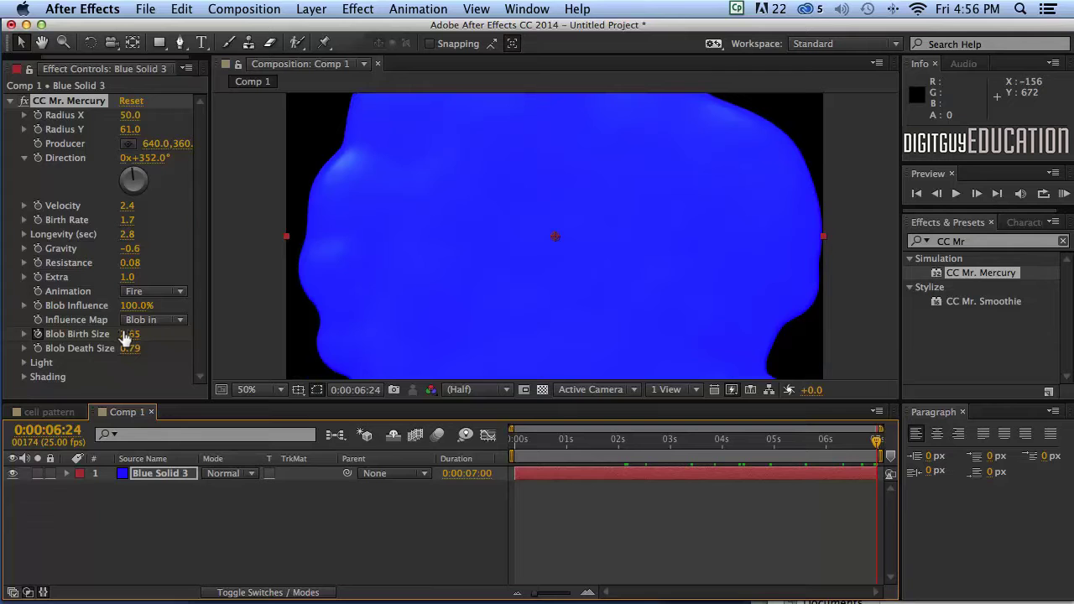
drag(125, 335, 1, 344)
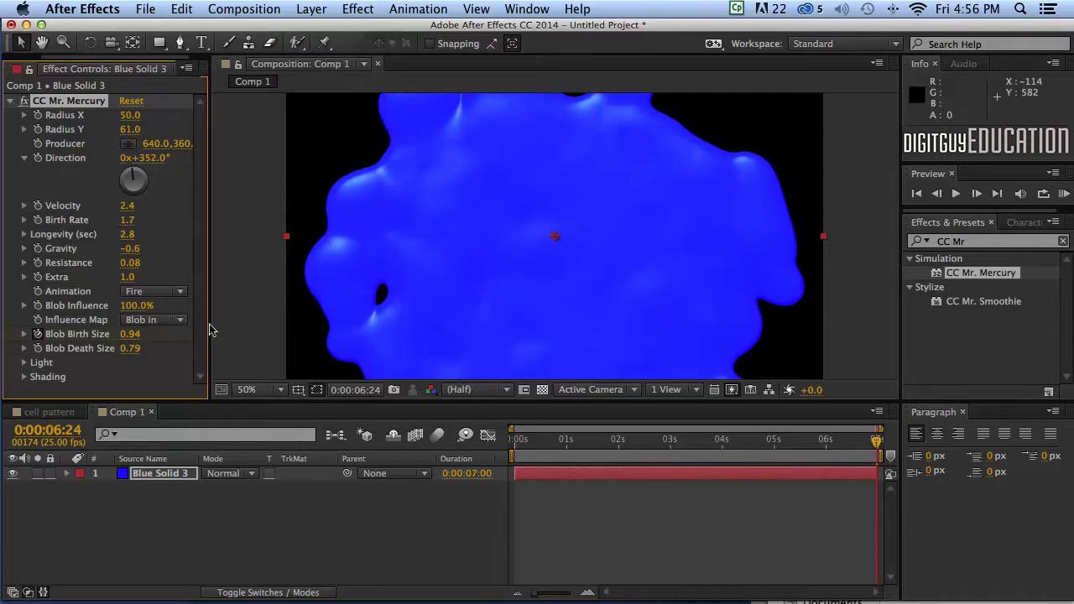
drag(130, 340, 101, 341)
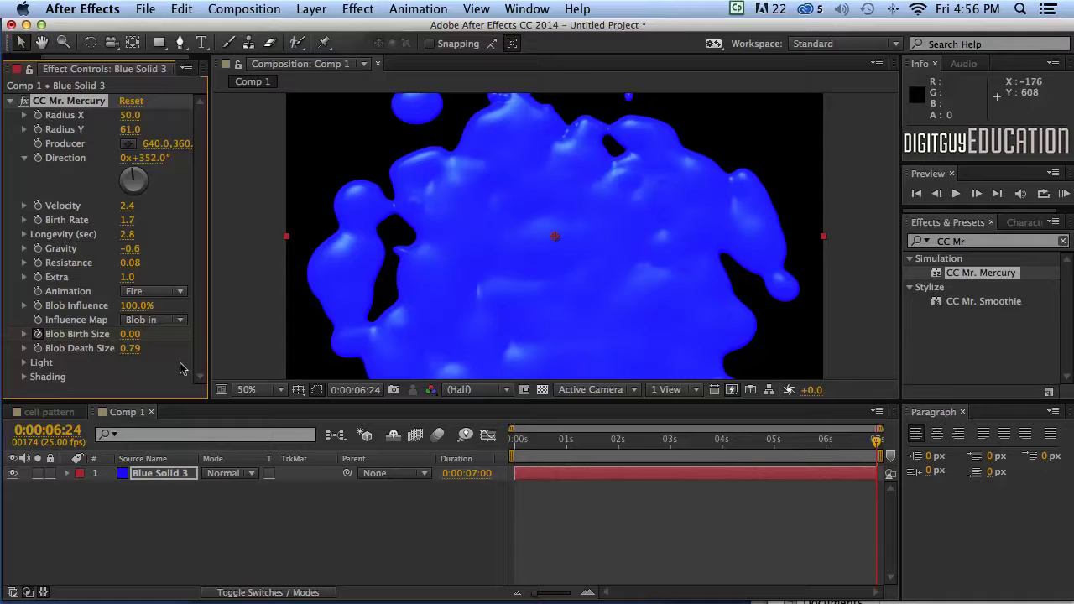
drag(127, 347, 73, 343)
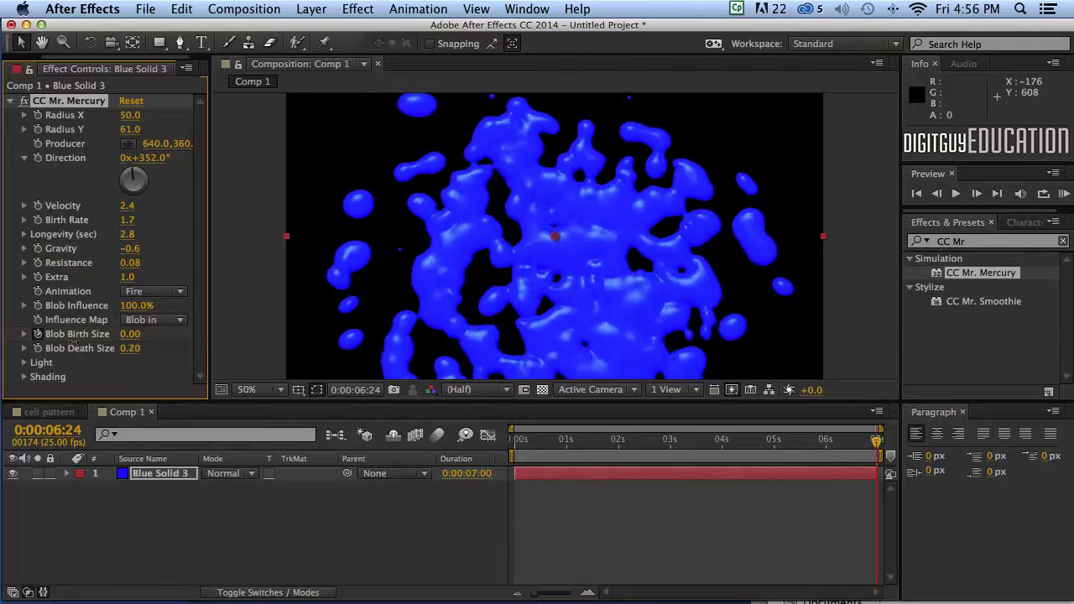
- RAM Preview the blob animation in Comp 1 starting from the first frame
click(917, 194)
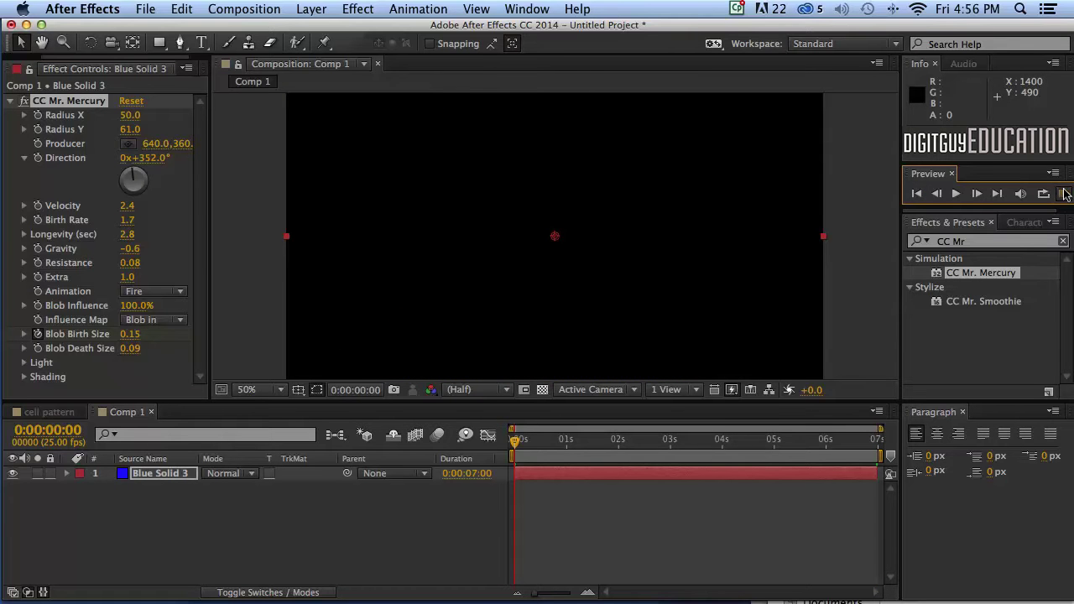
click(1063, 194)
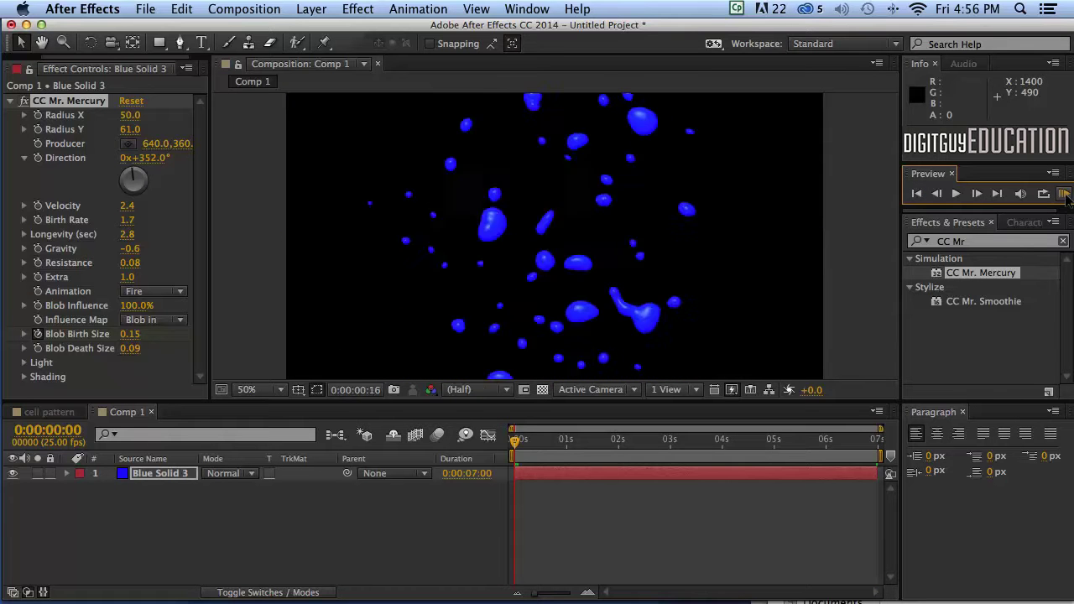